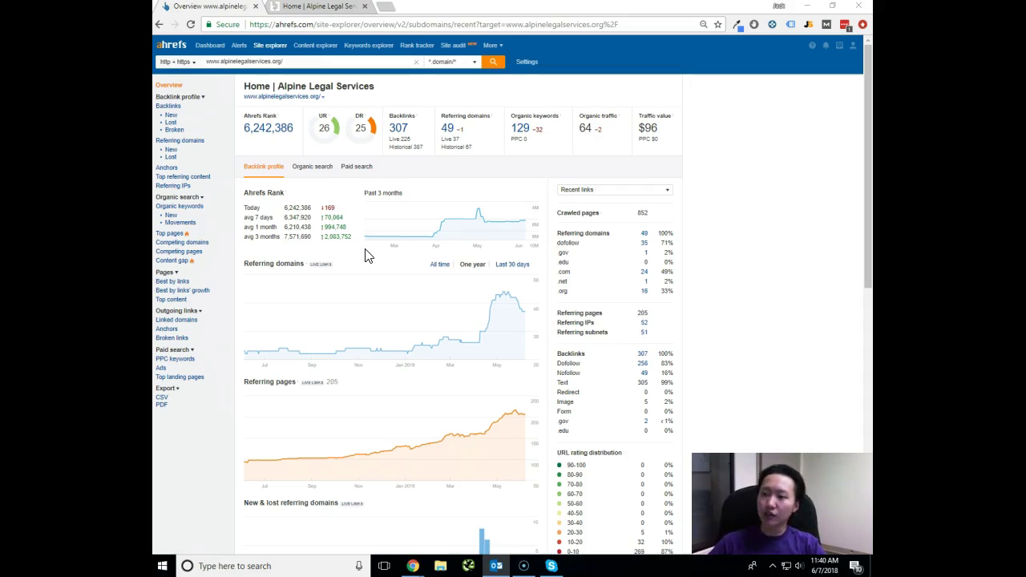
- Highlight the Backlinks and Referring domains figures on the Ahrefs overview
left_click_drag(472, 152, 446, 137)
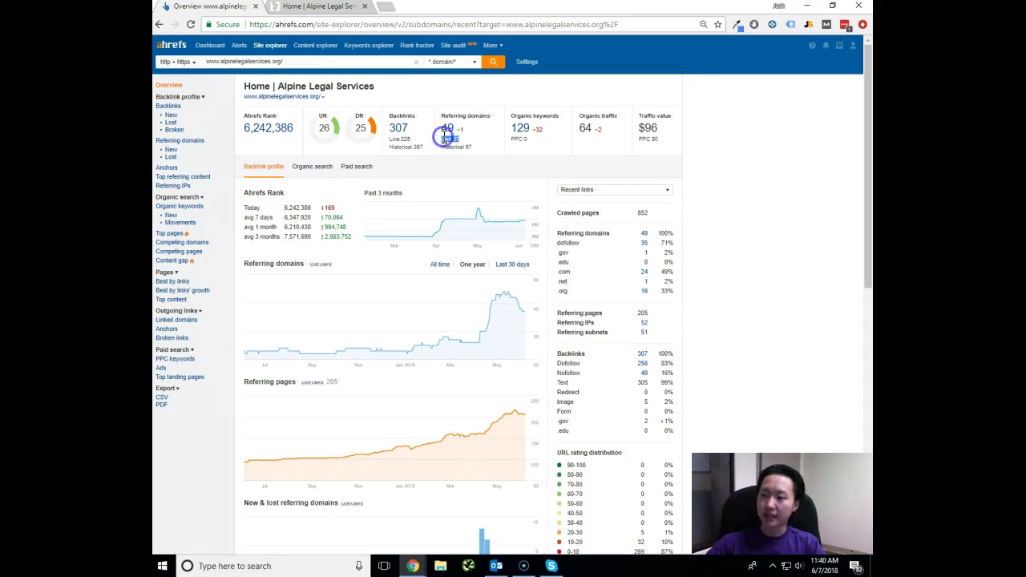
left_click(445, 137)
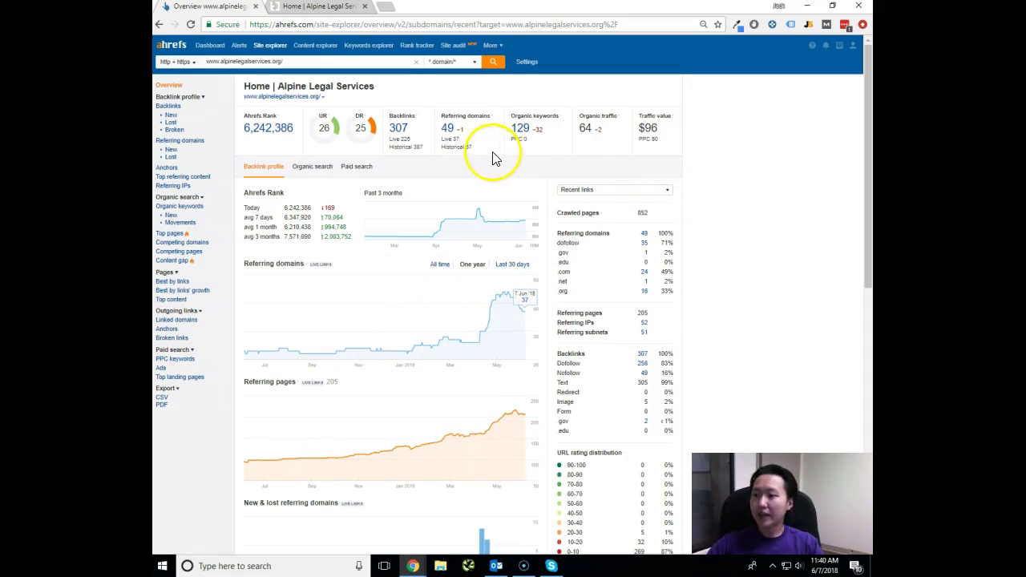
left_click_drag(463, 142, 641, 165)
left_click(676, 159)
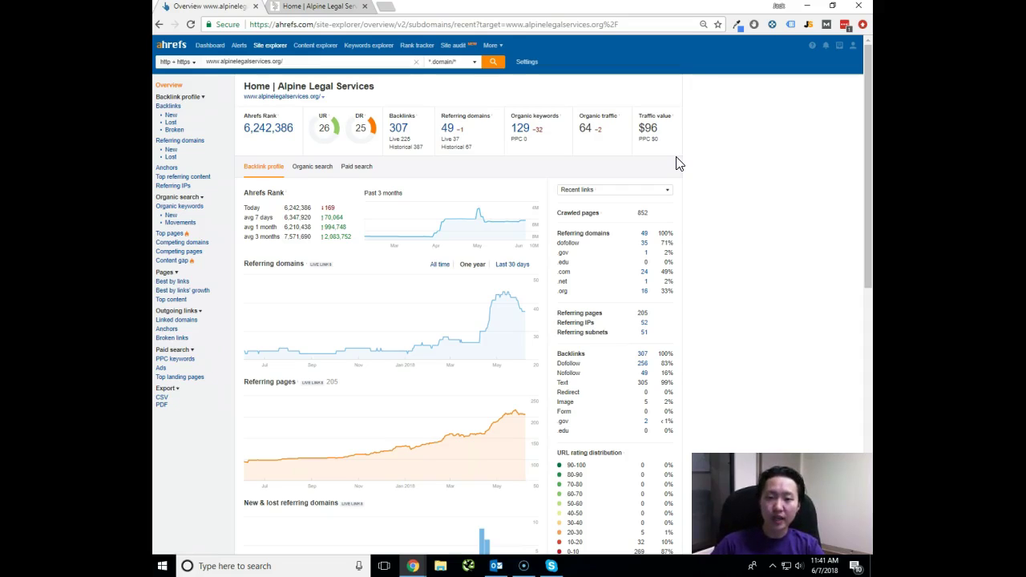
- On the Alpine Legal Services site, open the Mission & Services page
left_click(311, 11)
scroll(454, 360, "down", 1)
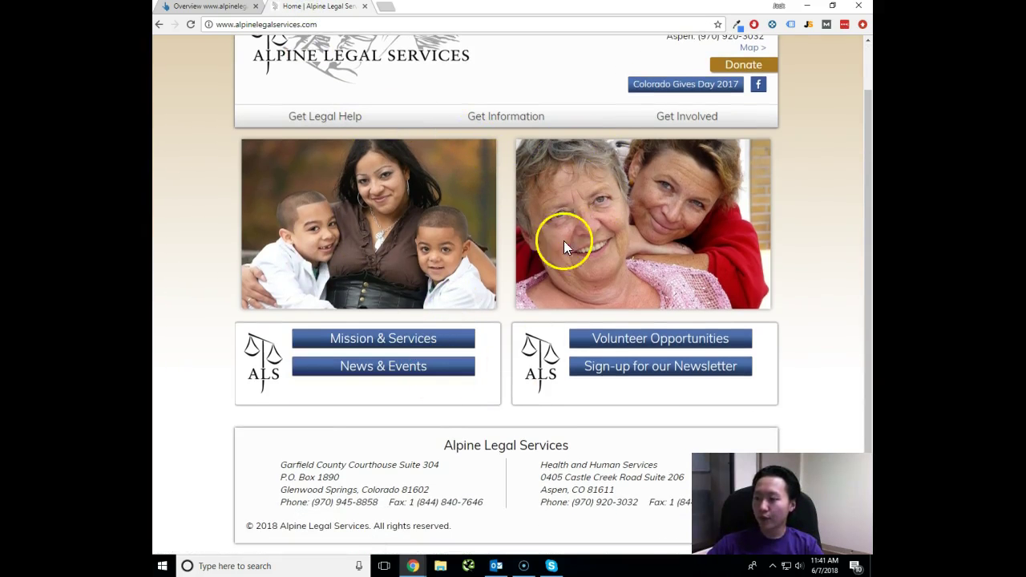
left_click(418, 344)
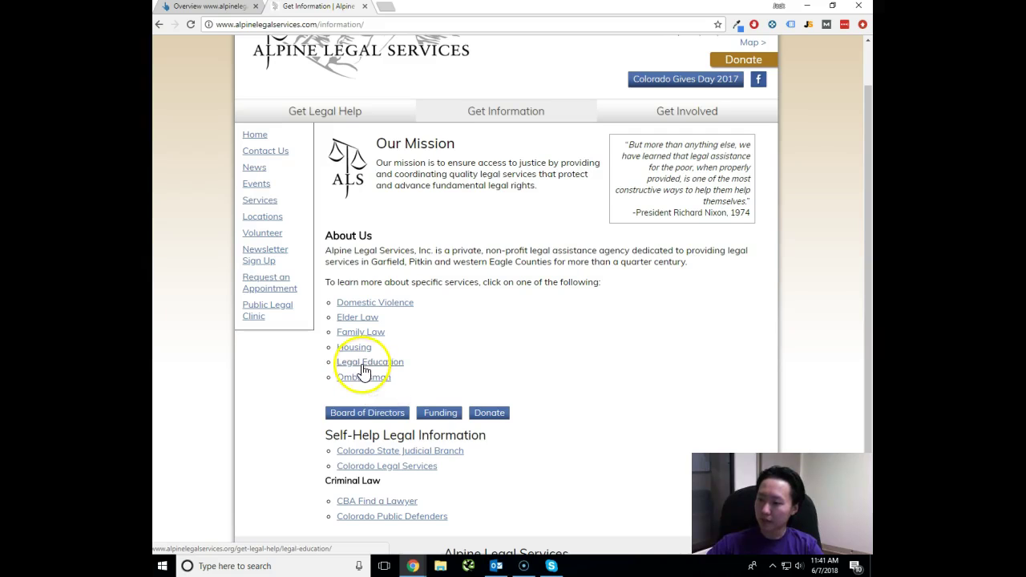
- Back in Ahrefs, open the Organic keywords report listing 109 US keywords
left_click(222, 8)
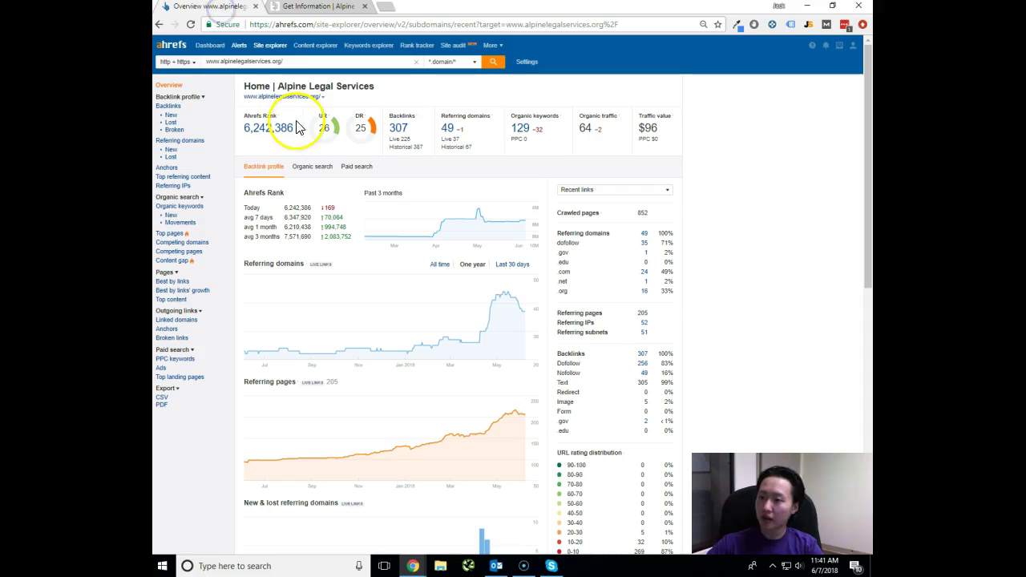
left_click(320, 166)
left_click(264, 165)
left_click(197, 210)
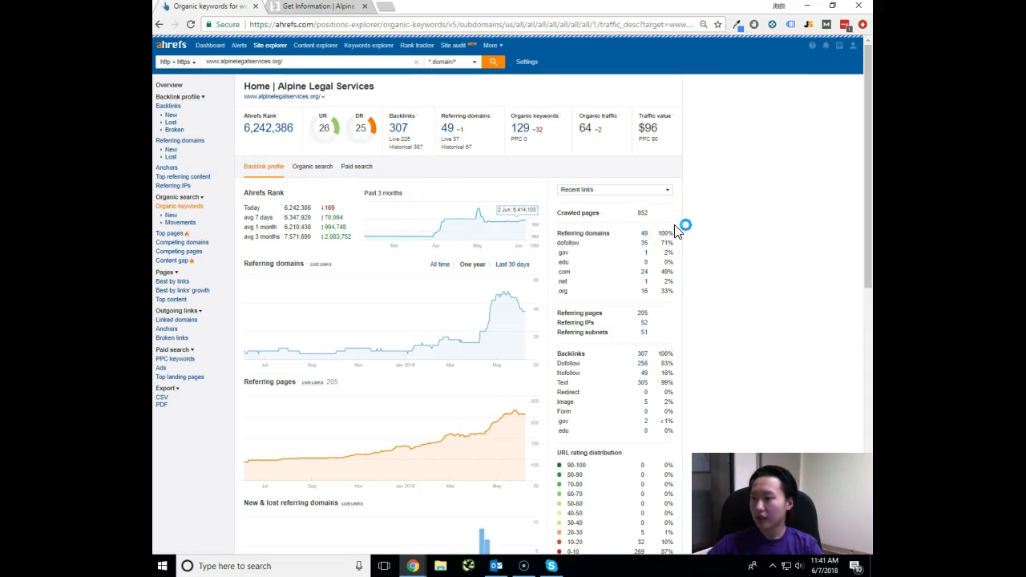
scroll(385, 405, "down", 1)
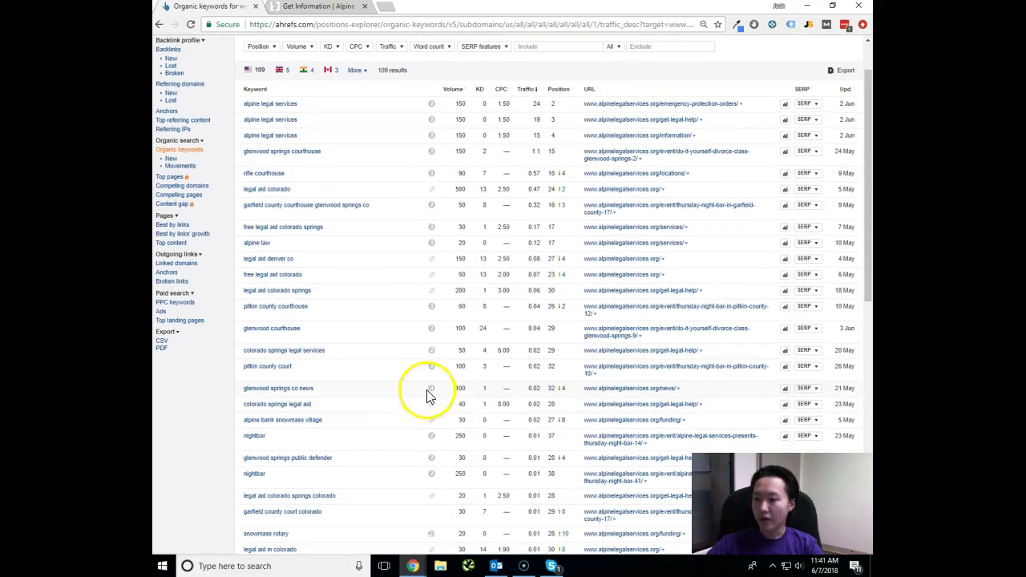
scroll(371, 171, "up", 1)
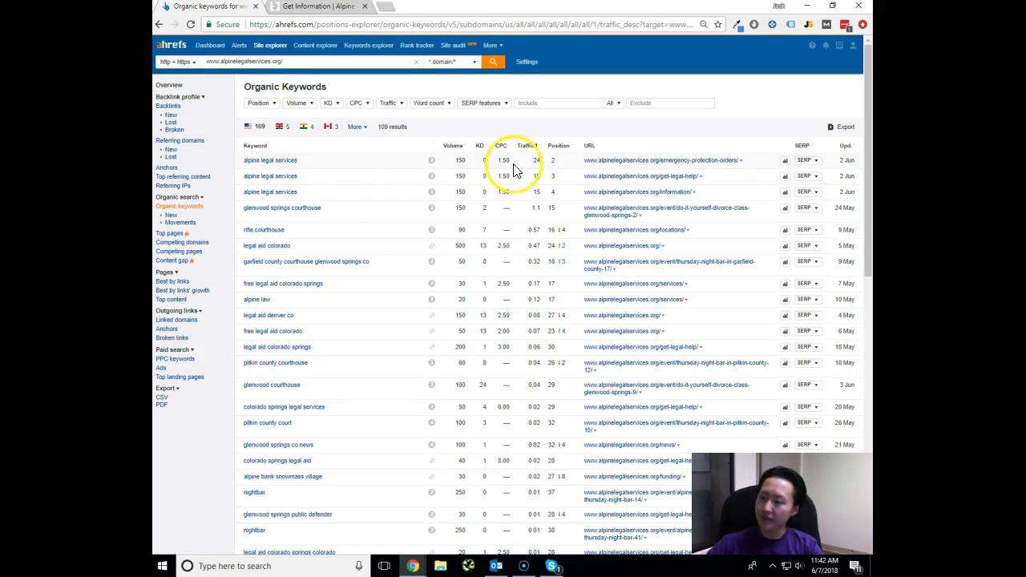
- Point out the top keyword 'alpine legal services' ranking at position 2
left_click(552, 163)
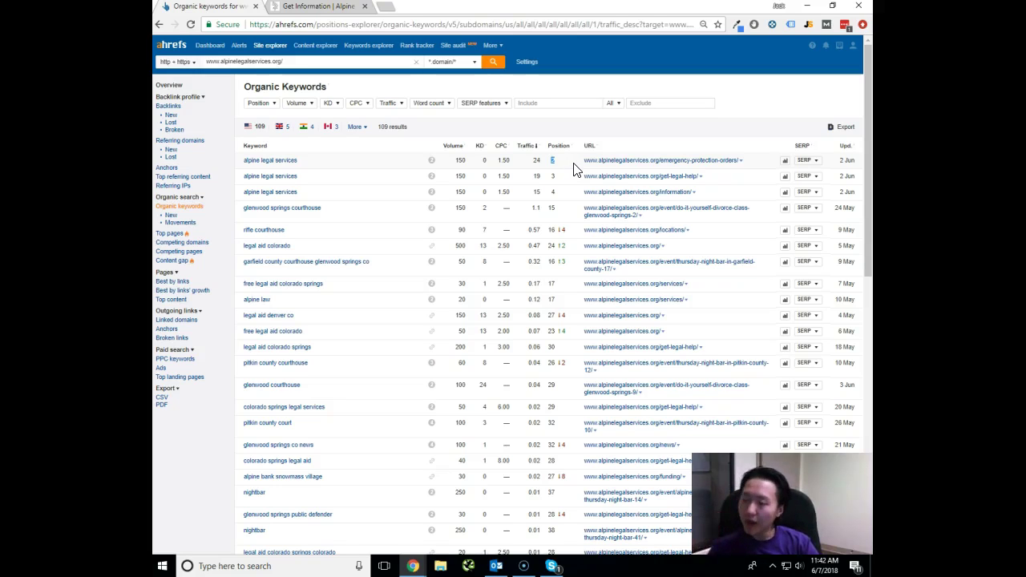
left_click(553, 160)
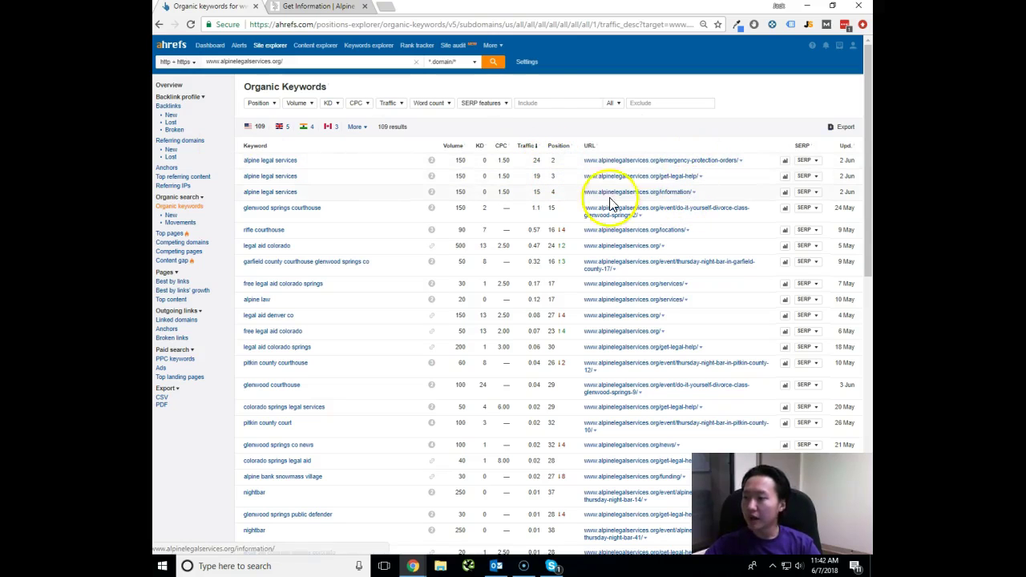
left_click(553, 163)
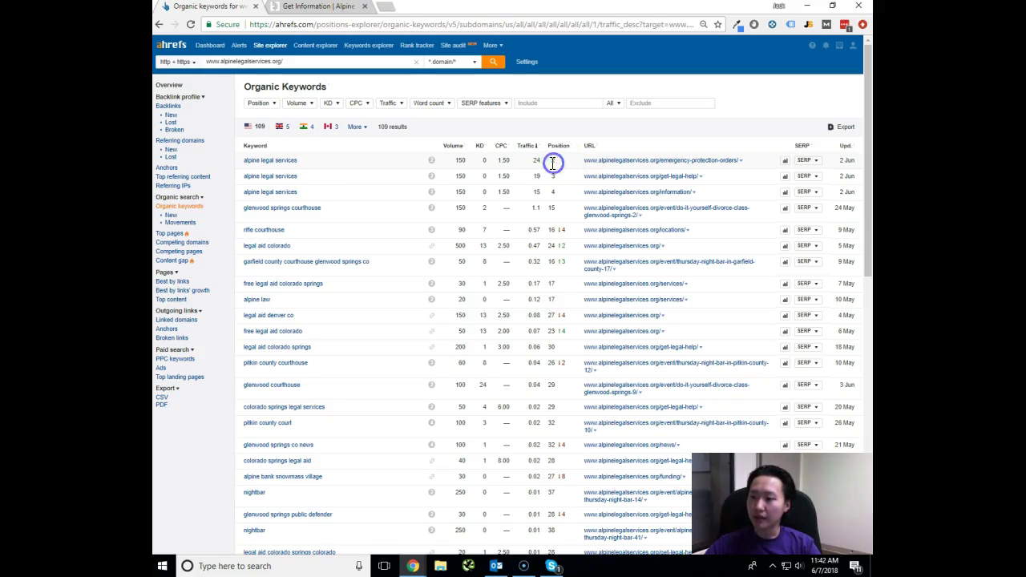
left_click(550, 162)
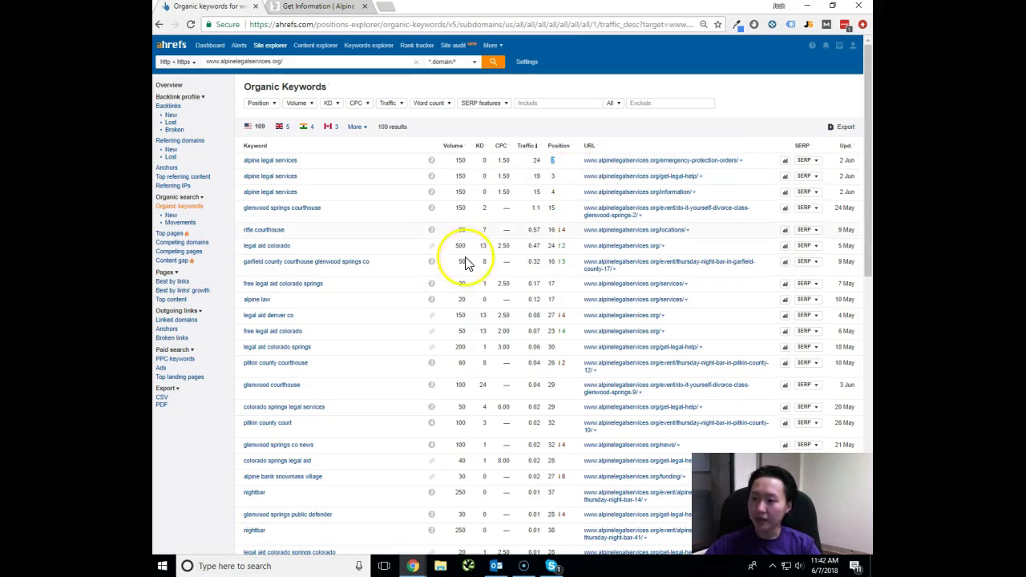
- Highlight 'legal aid colorado' (position 24, volume 500) and the Garfield County keyword at position 16
scroll(513, 289, "down", 1)
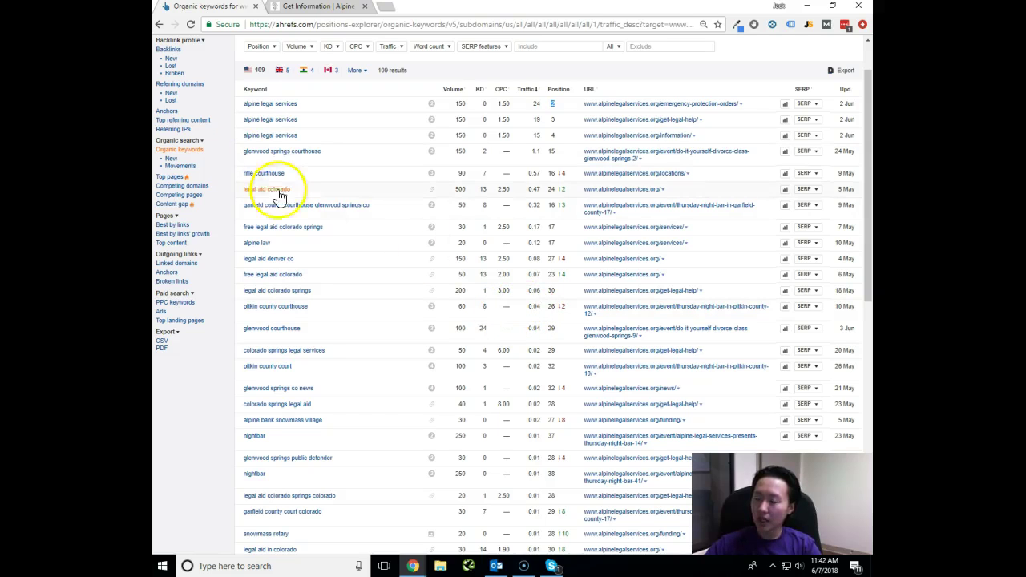
double_click(551, 189)
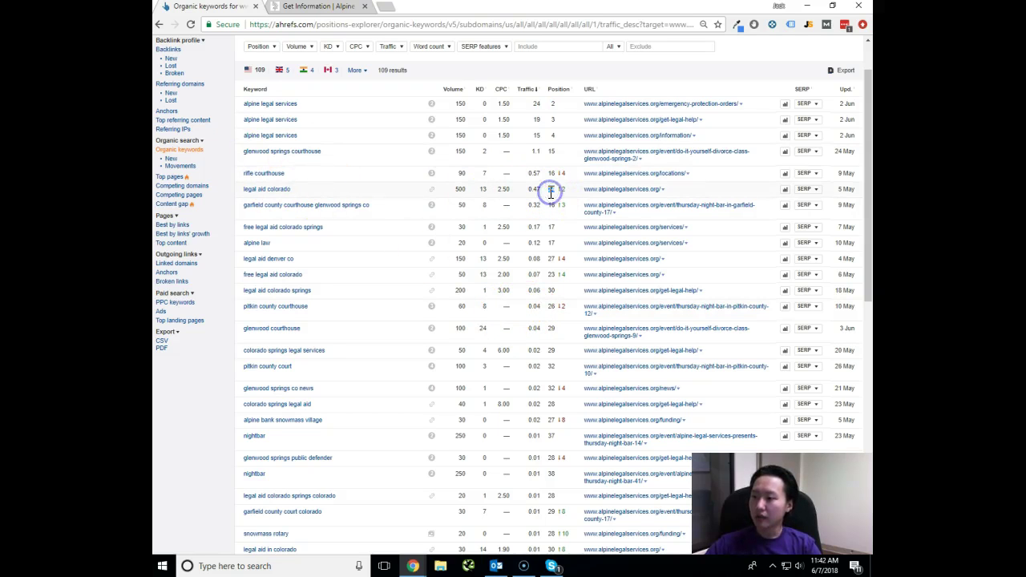
left_click(458, 189)
double_click(553, 190)
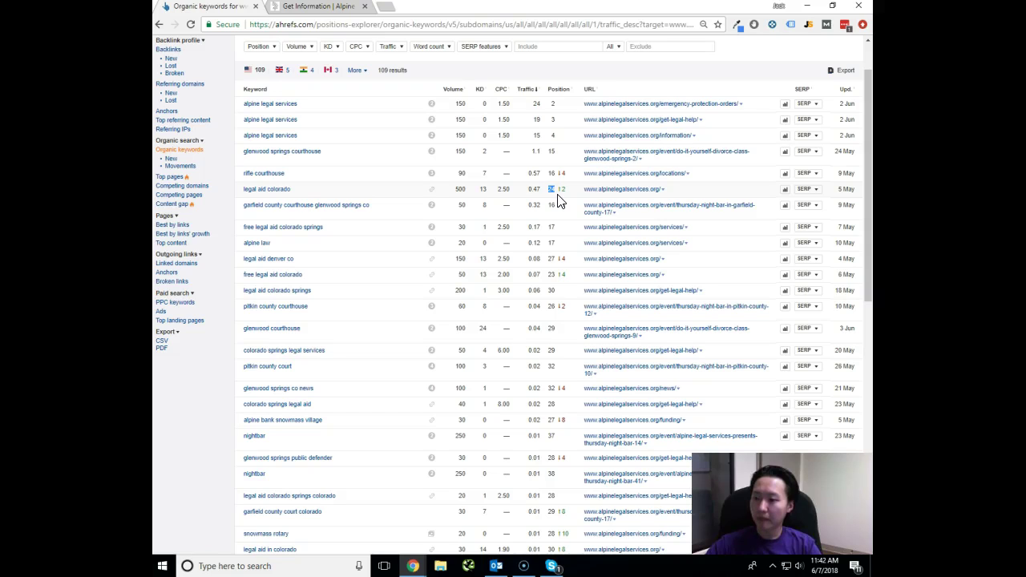
left_click(553, 205)
double_click(552, 205)
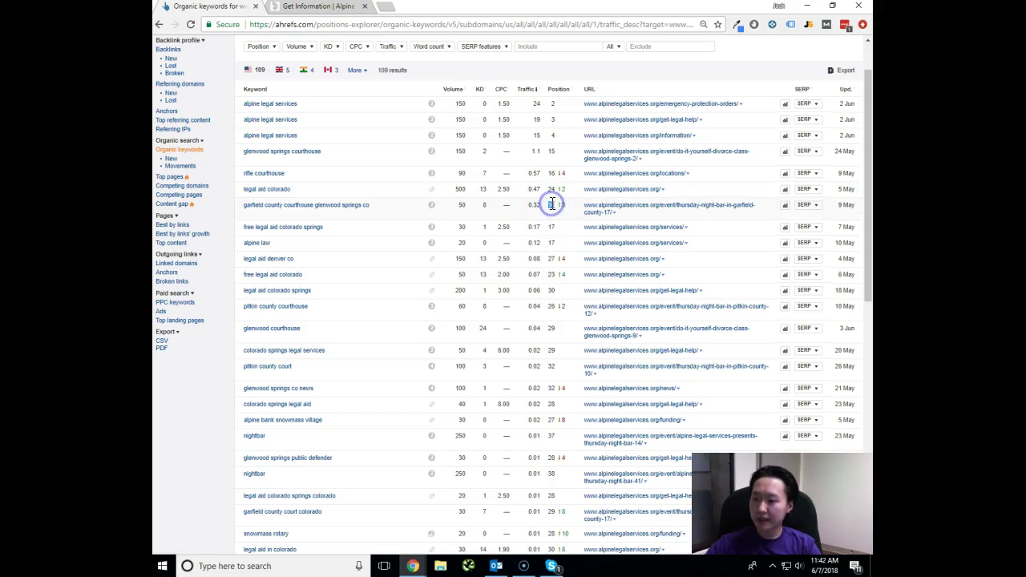
scroll(553, 208, "down", 3)
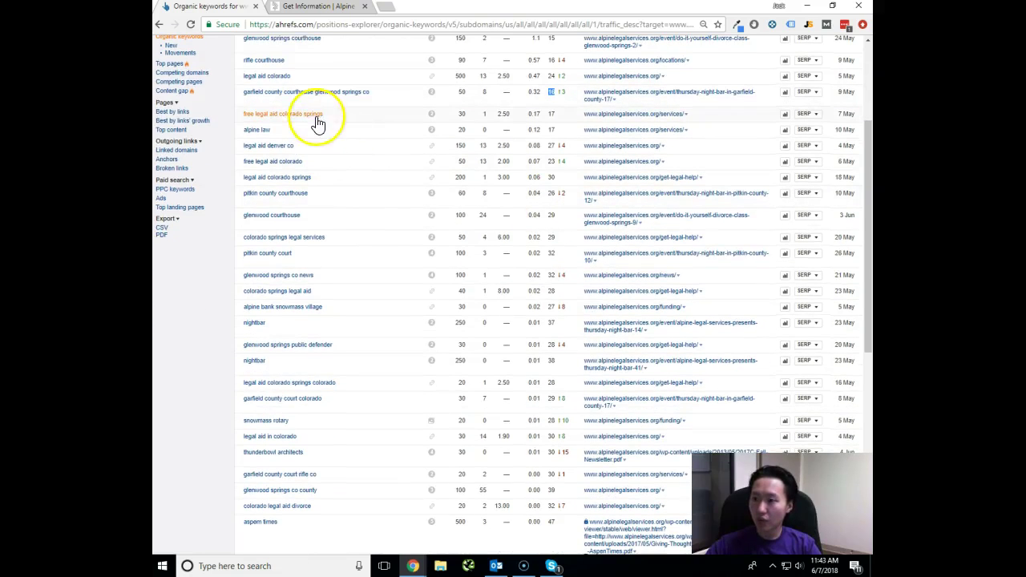
left_click(315, 8)
scroll(417, 144, "up", 1)
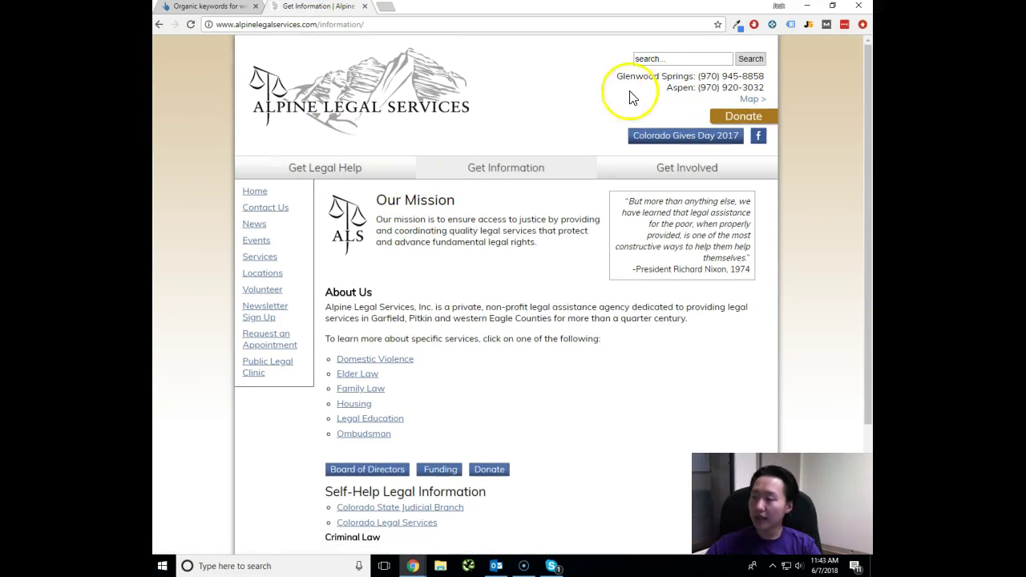
left_click(210, 7)
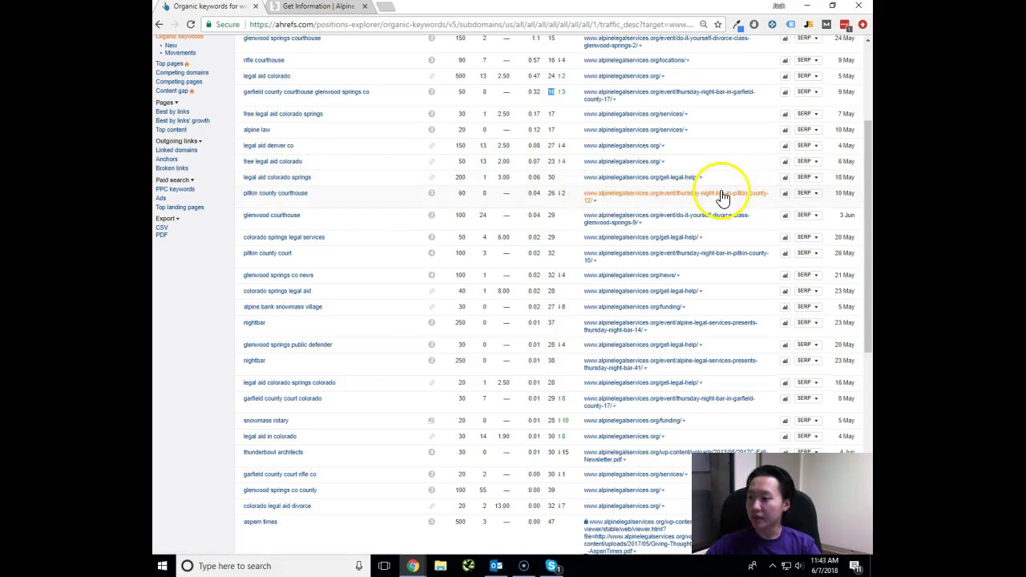
- Review the organic keywords table top to bottom, then return to the Get Information page
scroll(687, 298, "down", 5)
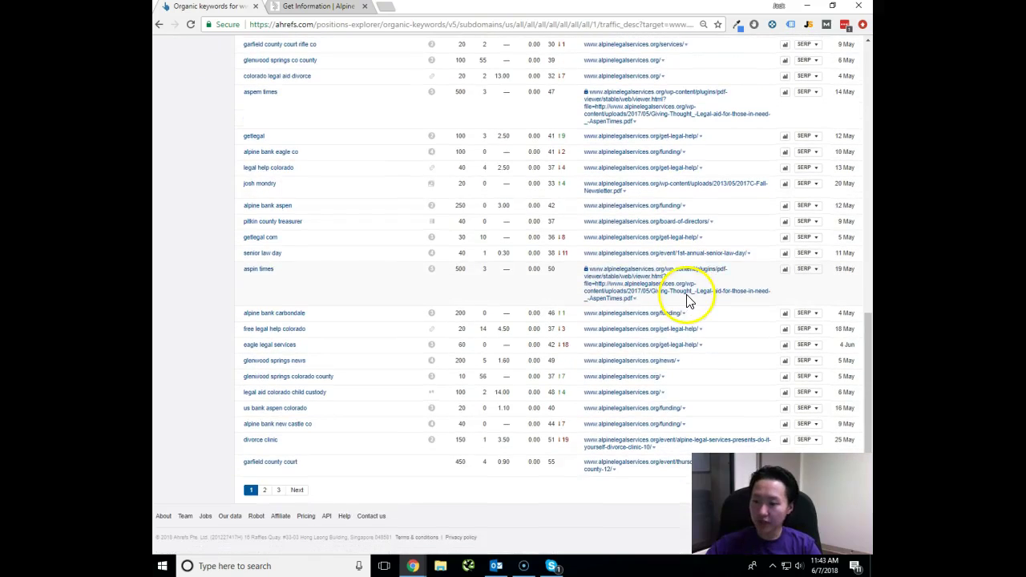
scroll(365, 373, "up", 1)
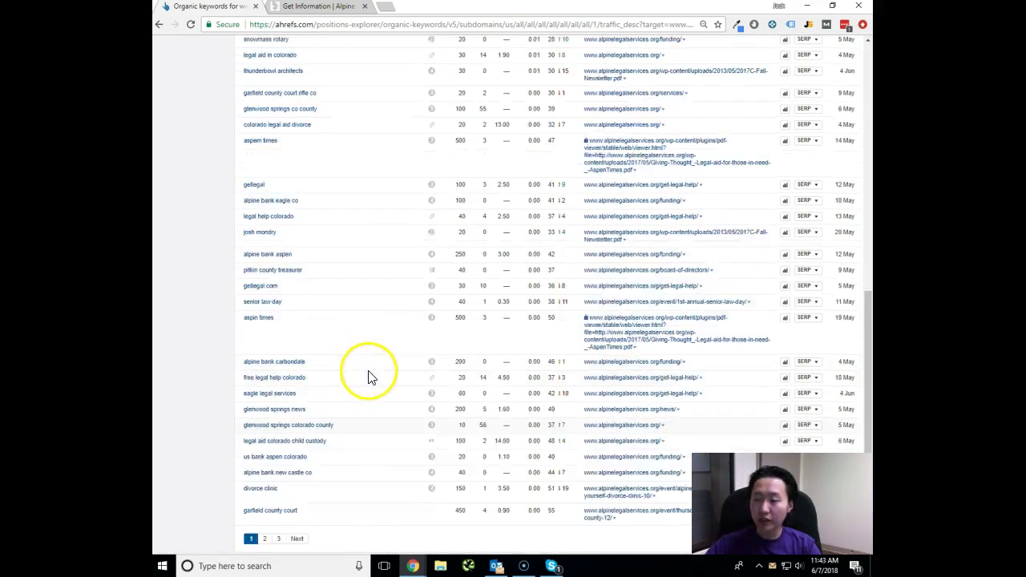
scroll(371, 375, "up", 6)
scroll(386, 378, "down", 3)
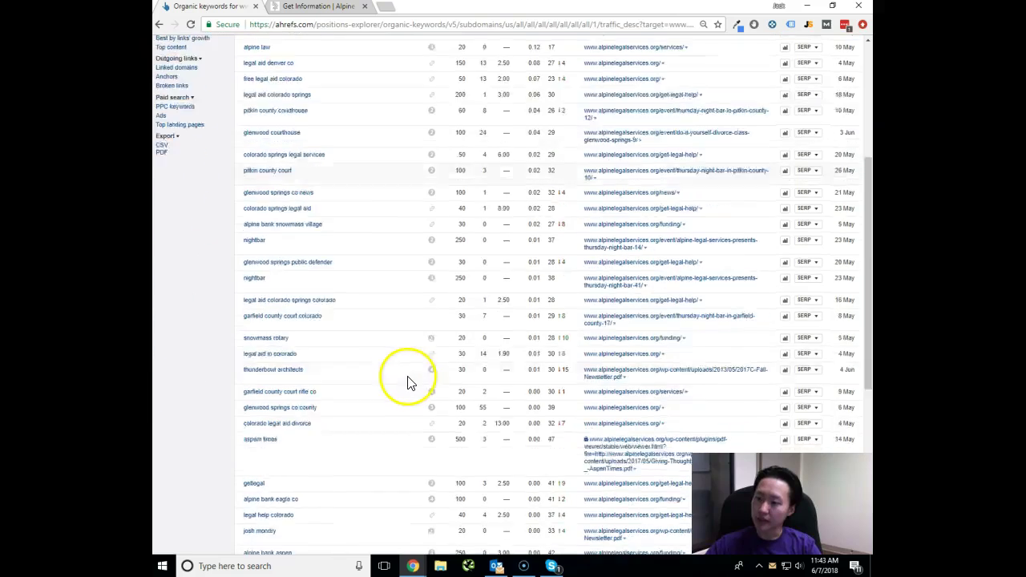
scroll(407, 378, "up", 3)
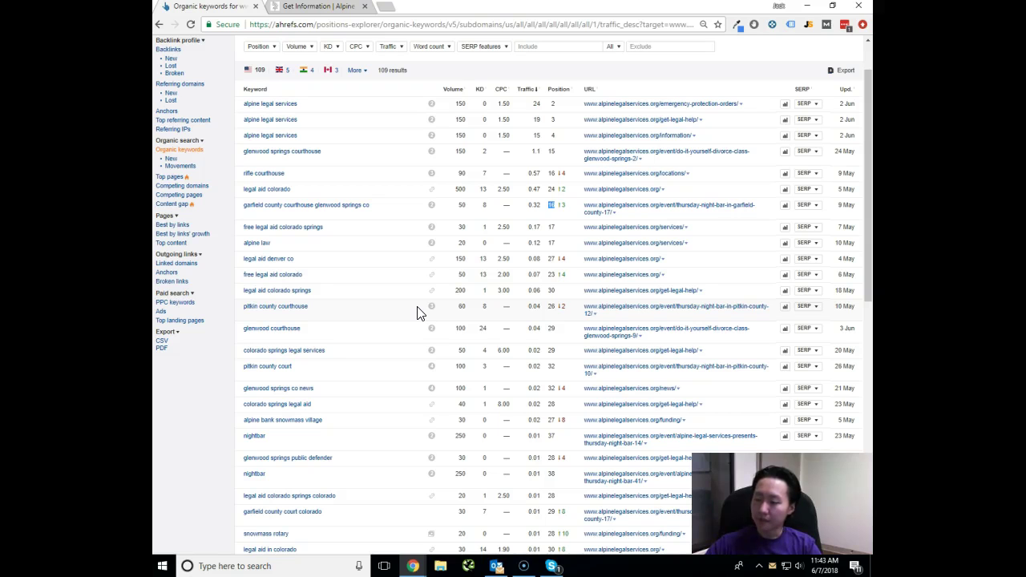
scroll(430, 308, "down", 1)
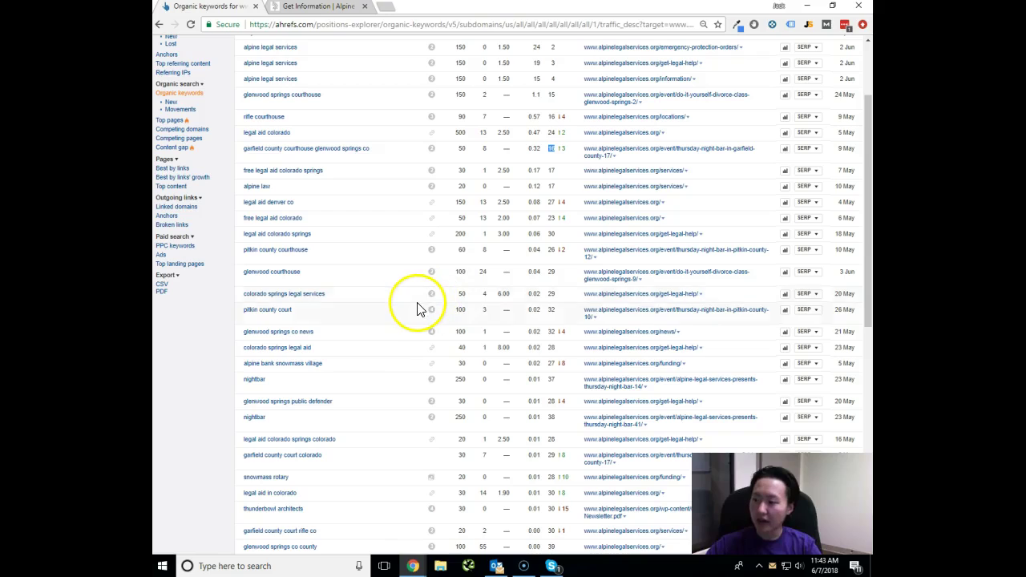
scroll(417, 309, "down", 6)
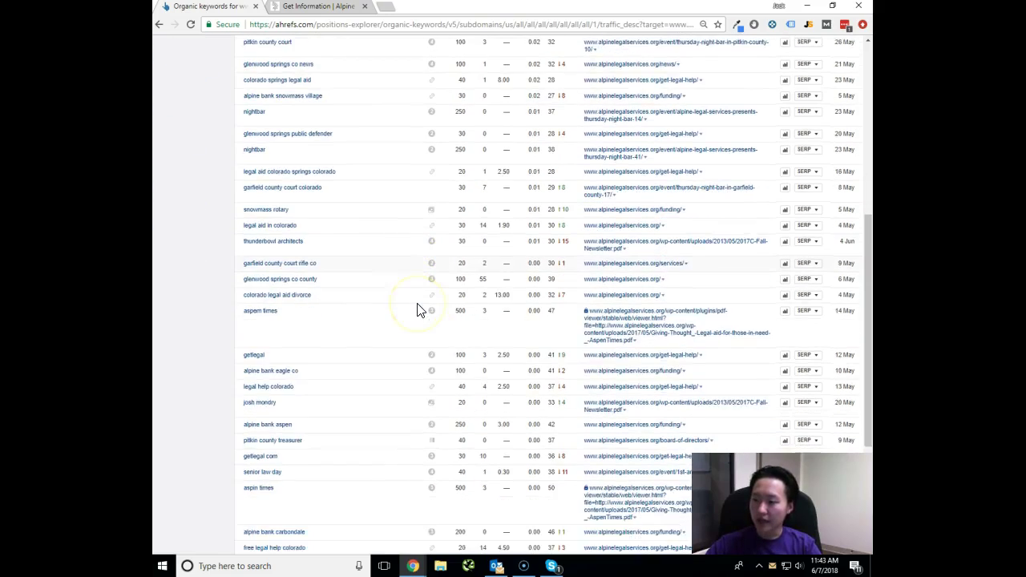
scroll(416, 308, "up", 15)
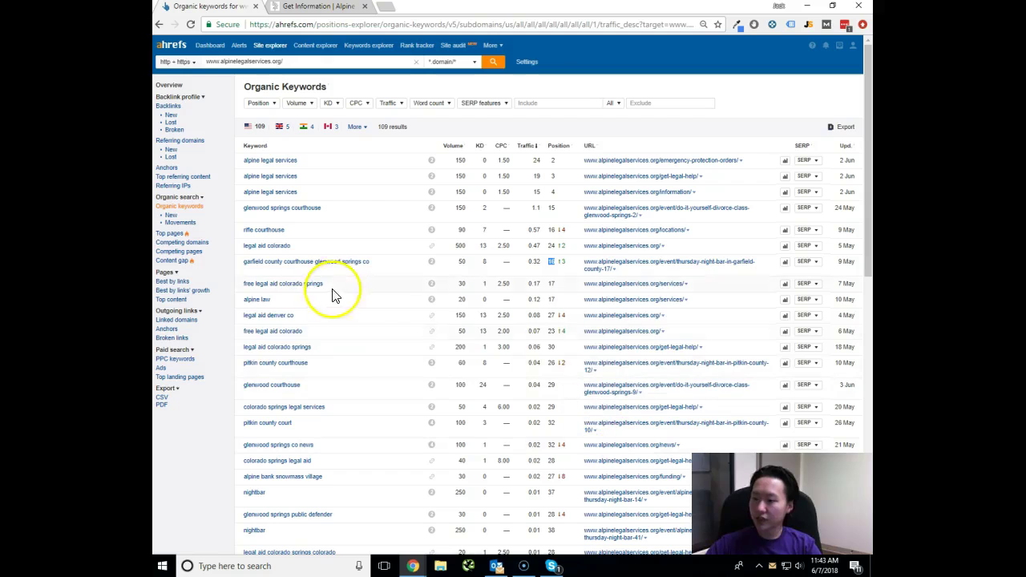
scroll(358, 387, "down", 1)
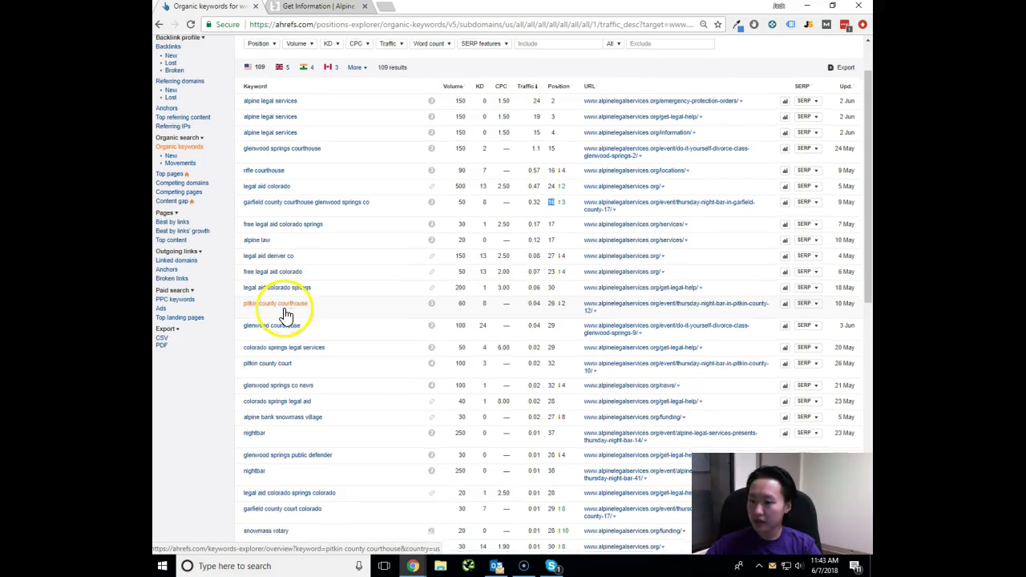
scroll(289, 313, "down", 2)
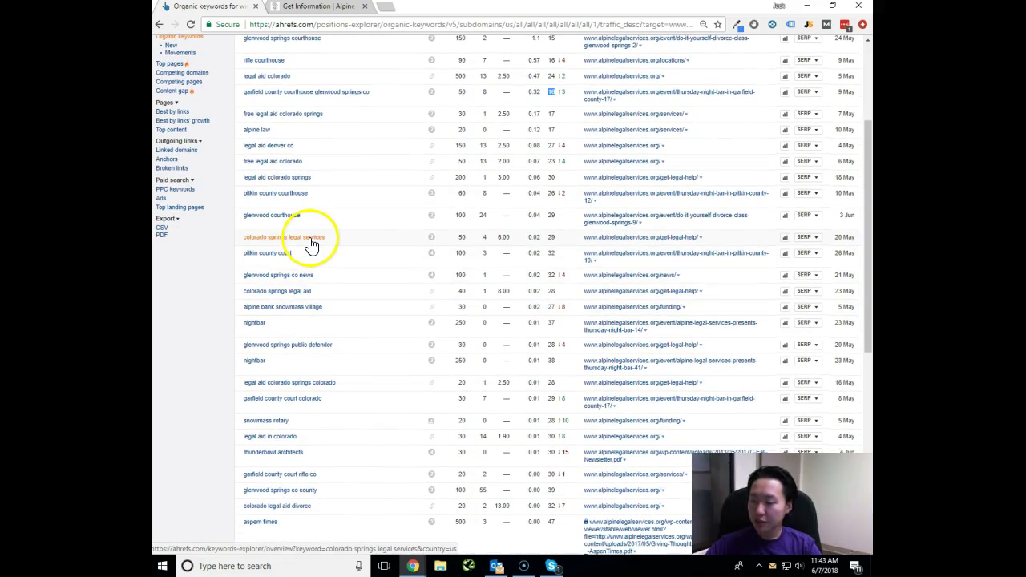
scroll(288, 313, "down", 1)
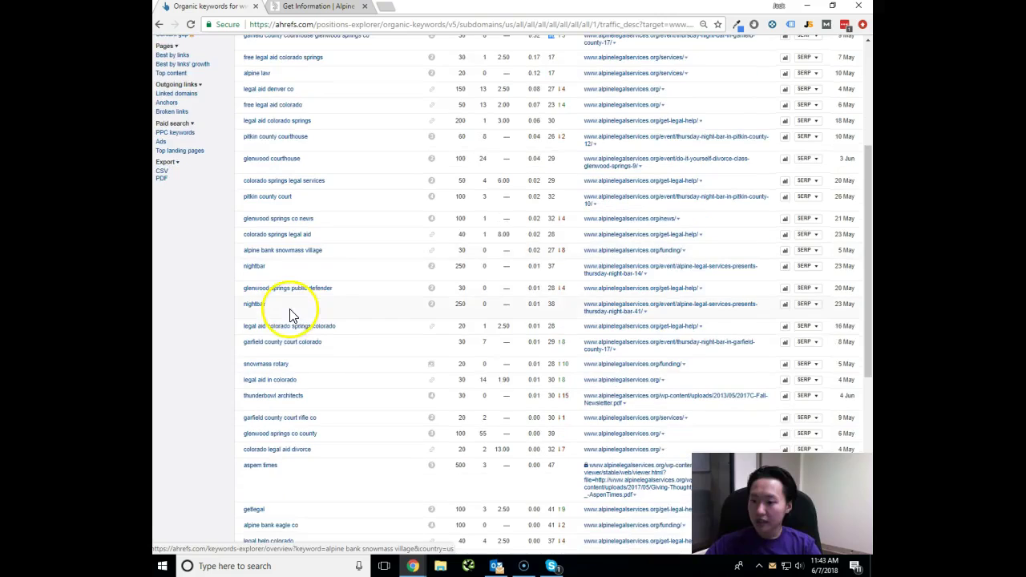
scroll(344, 330, "down", 1)
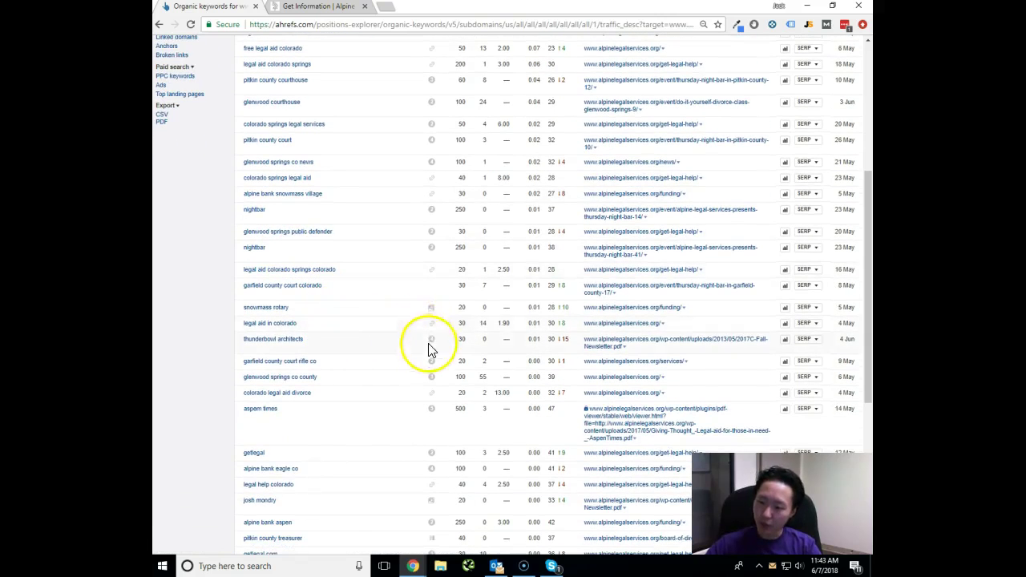
scroll(382, 365, "up", 4)
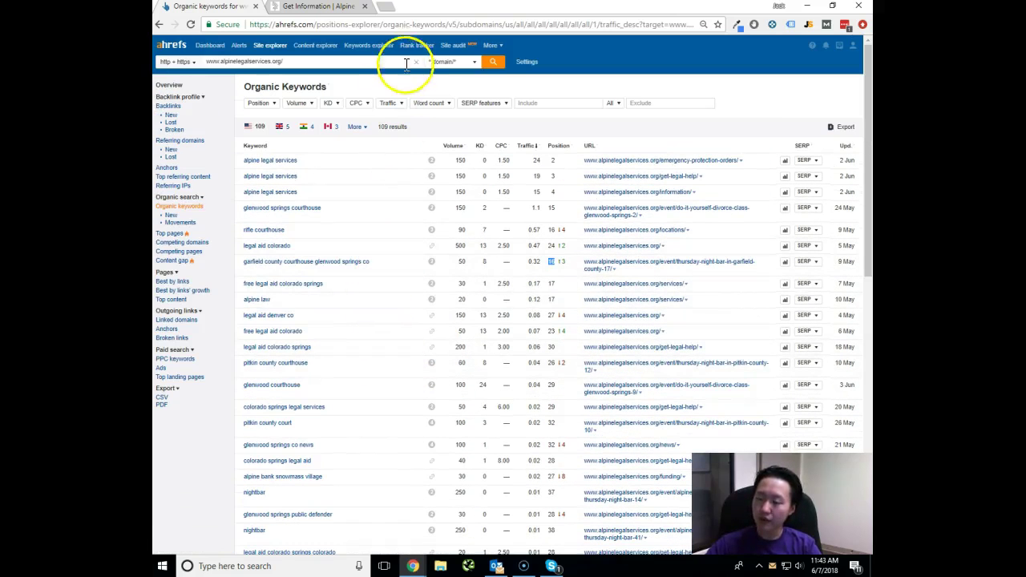
left_click(321, 6)
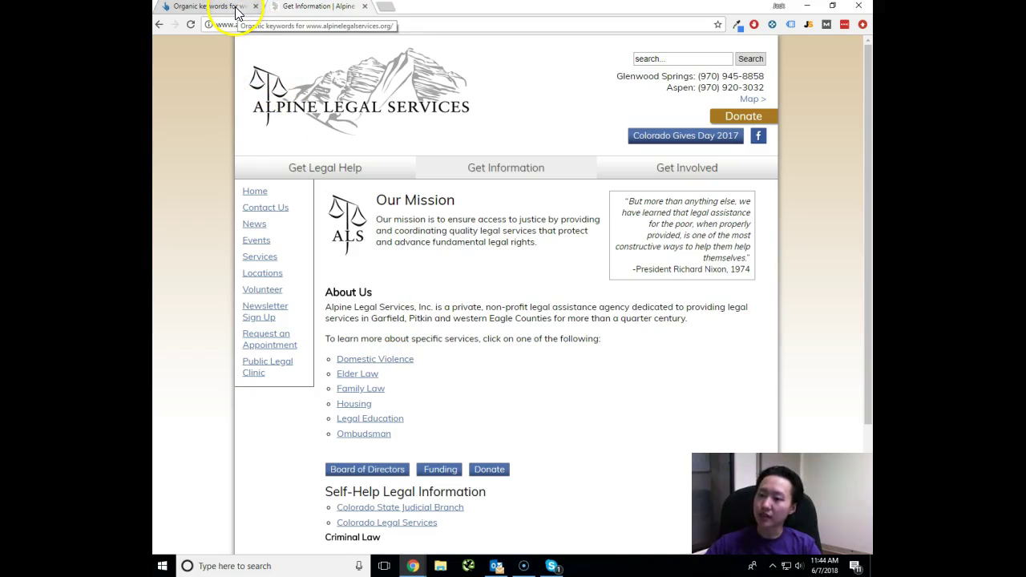
- Scroll further down the Ahrefs organic keywords list
left_click(238, 12)
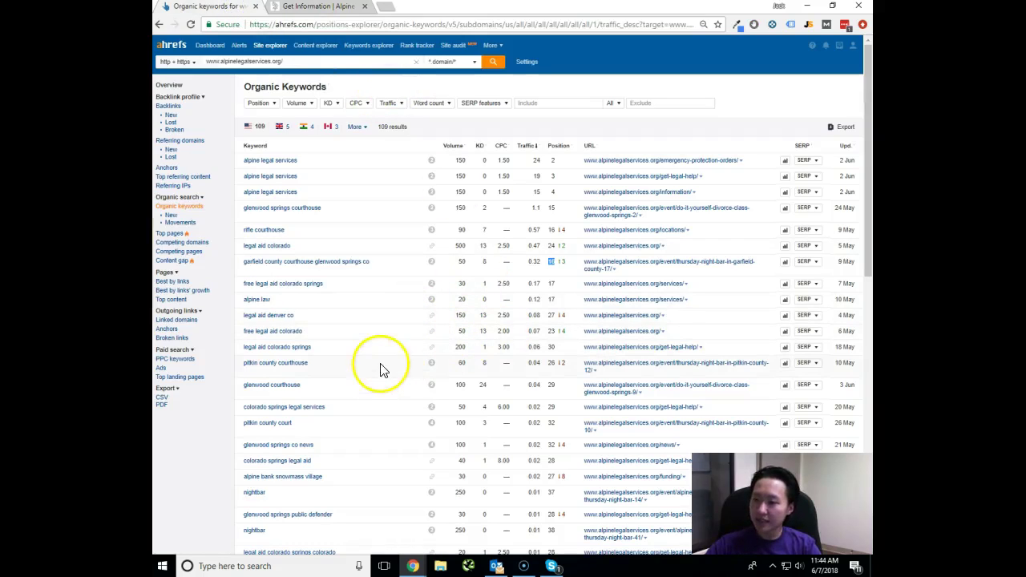
scroll(393, 367, "down", 2)
scroll(393, 367, "down", 3)
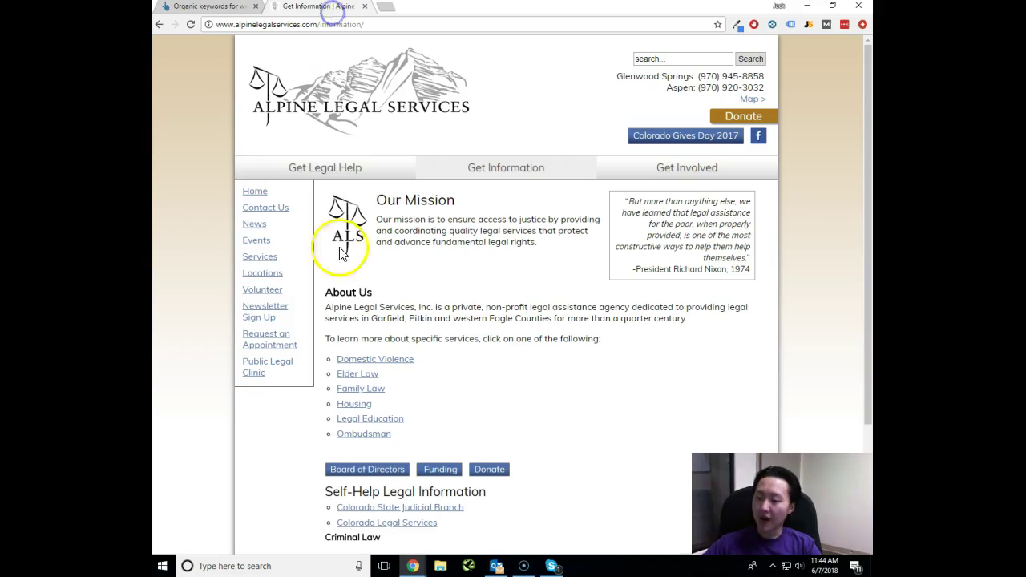
- Load the Alpine Legal Services homepage via its logo and look over the page
left_click(325, 120)
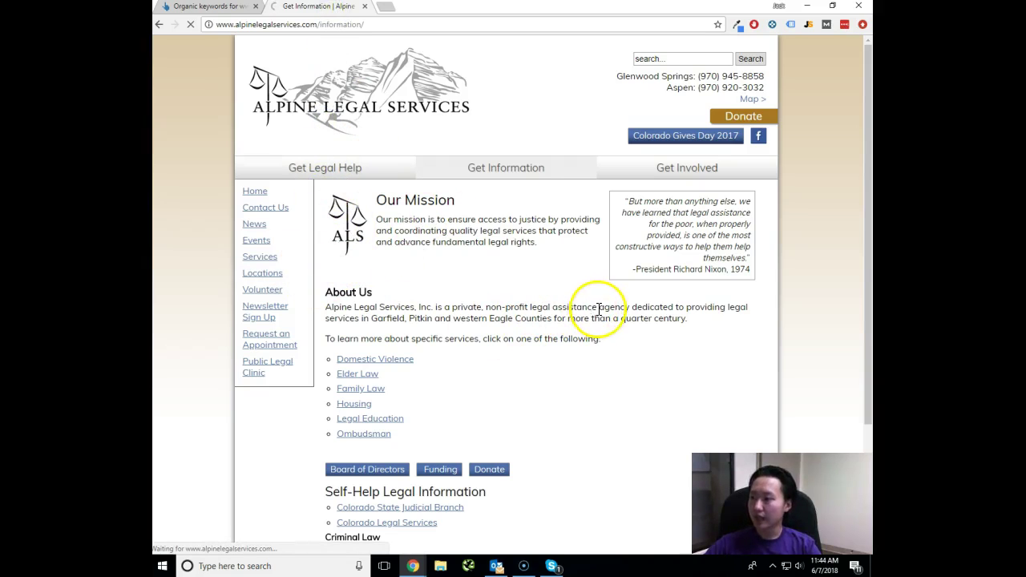
scroll(754, 298, "down", 1)
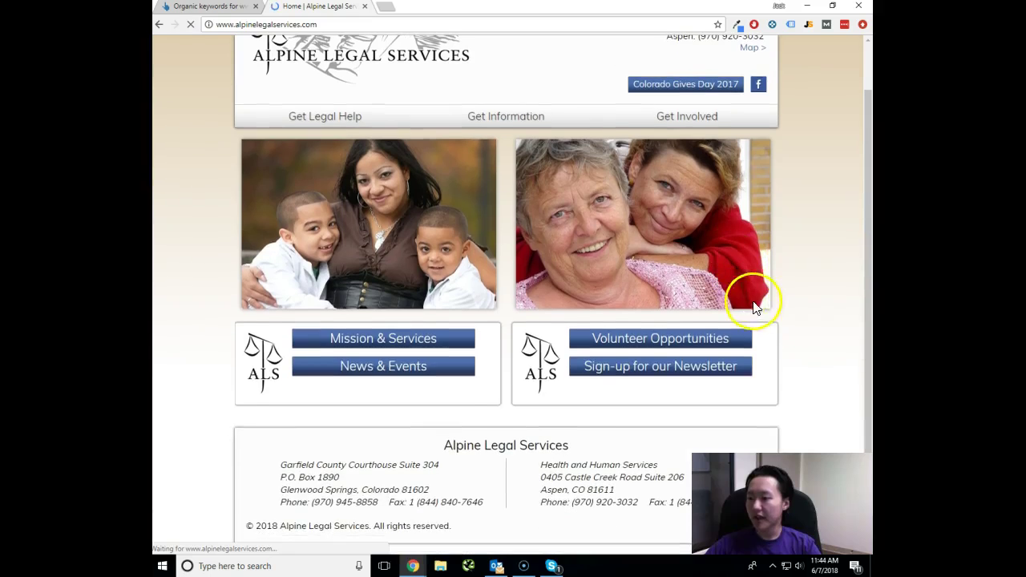
scroll(786, 311, "up", 1)
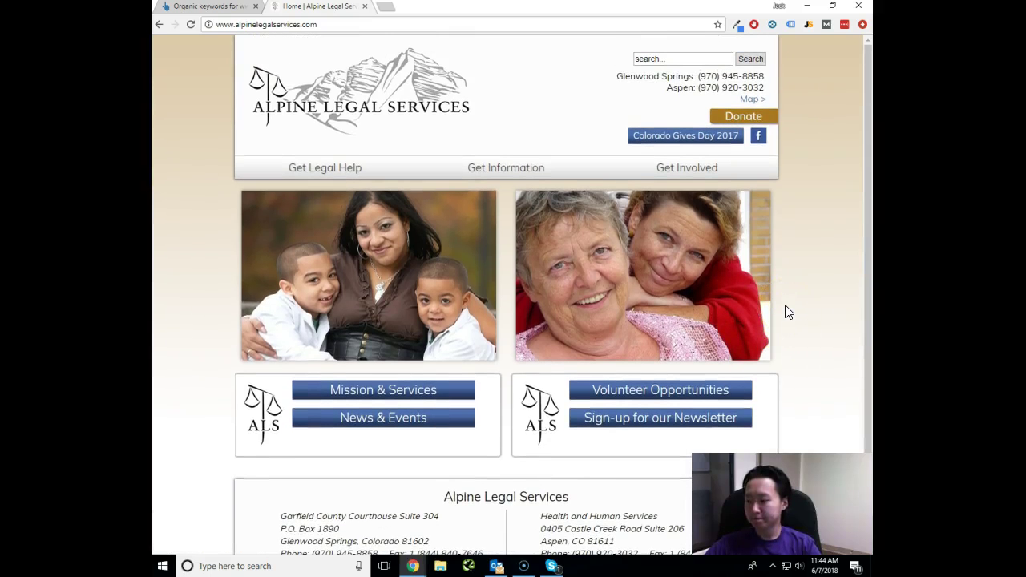
scroll(786, 311, "down", 1)
scroll(785, 311, "up", 1)
left_click(790, 299)
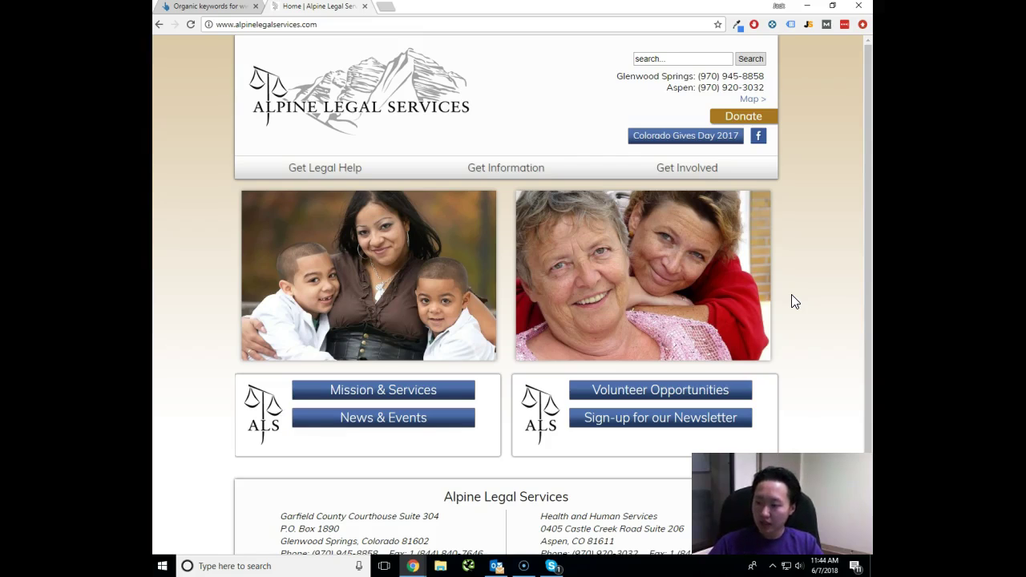
scroll(779, 293, "down", 2)
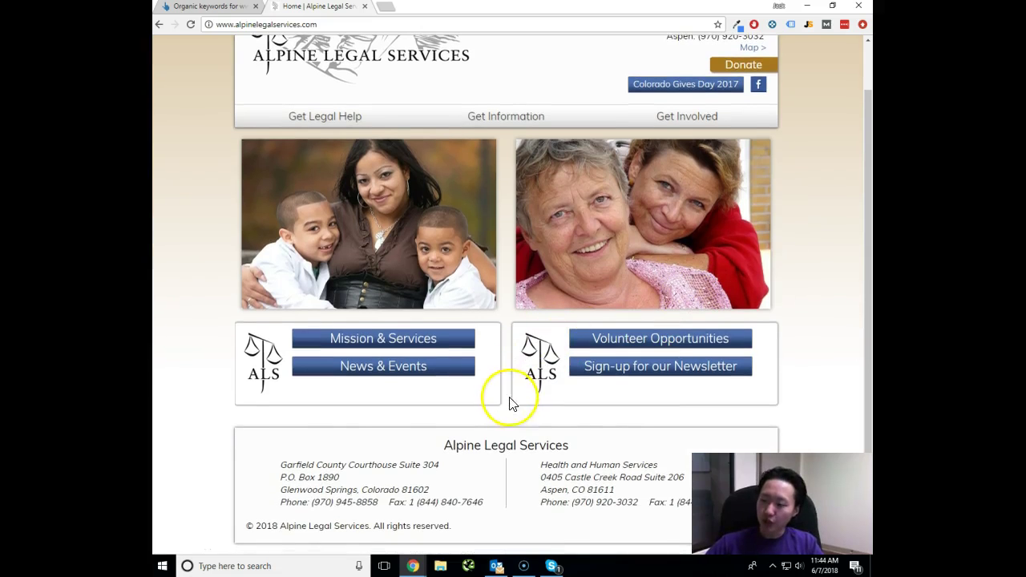
scroll(454, 197, "up", 1)
left_click_drag(224, 186, 866, 396)
left_click(842, 371)
scroll(843, 373, "down", 1)
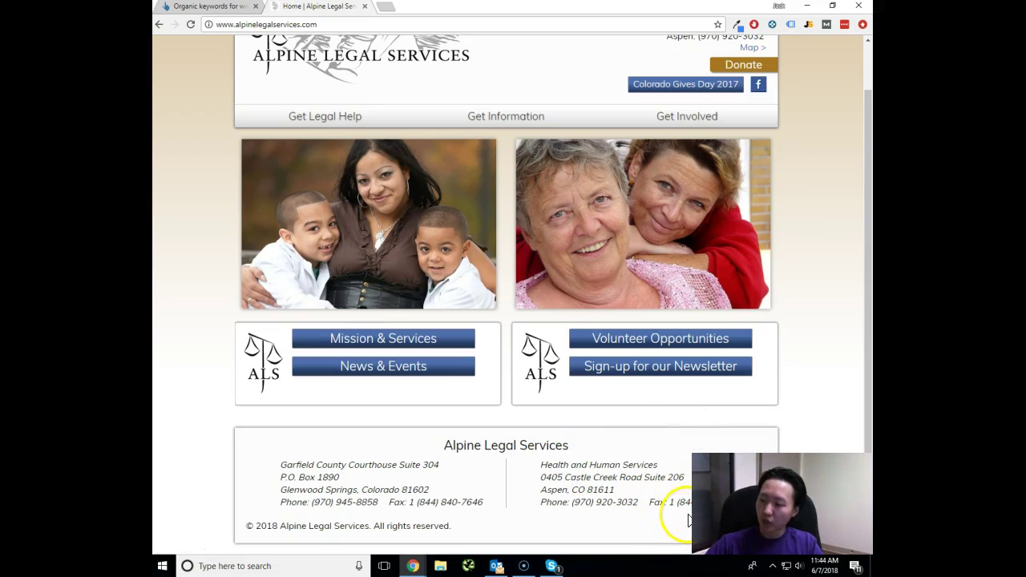
scroll(569, 433, "up", 1)
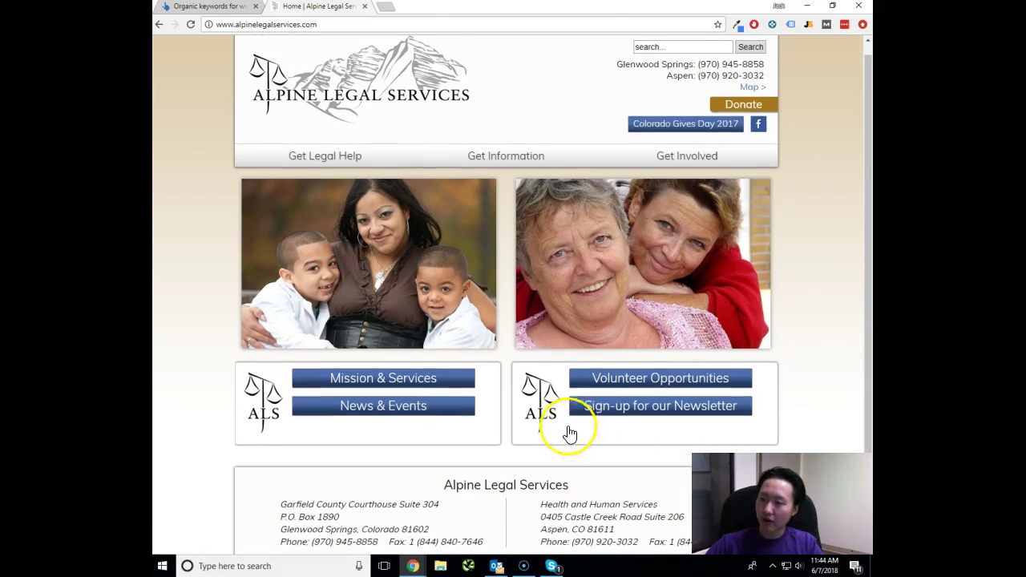
scroll(804, 256, "down", 1)
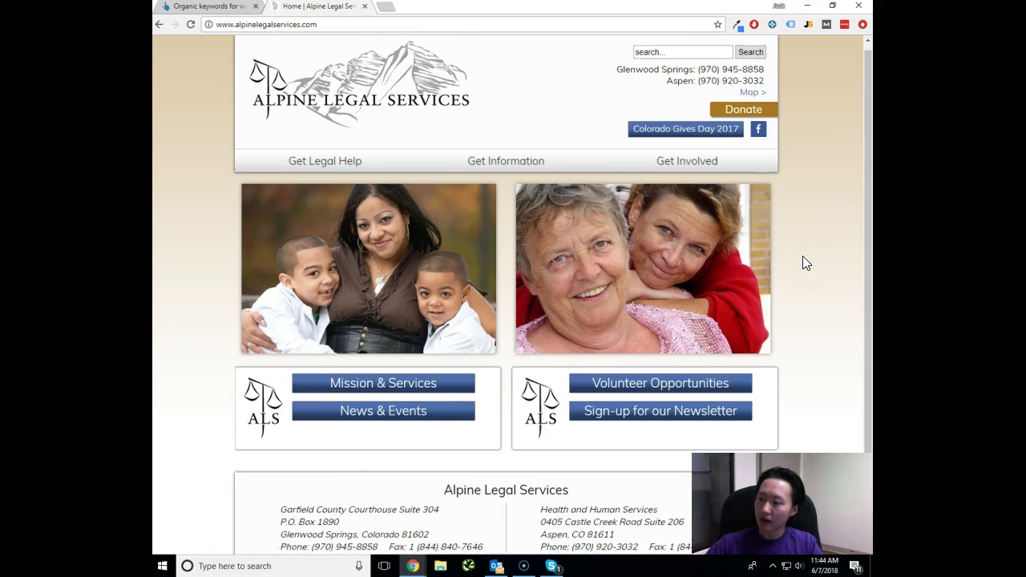
scroll(803, 257, "up", 1)
scroll(804, 256, "down", 1)
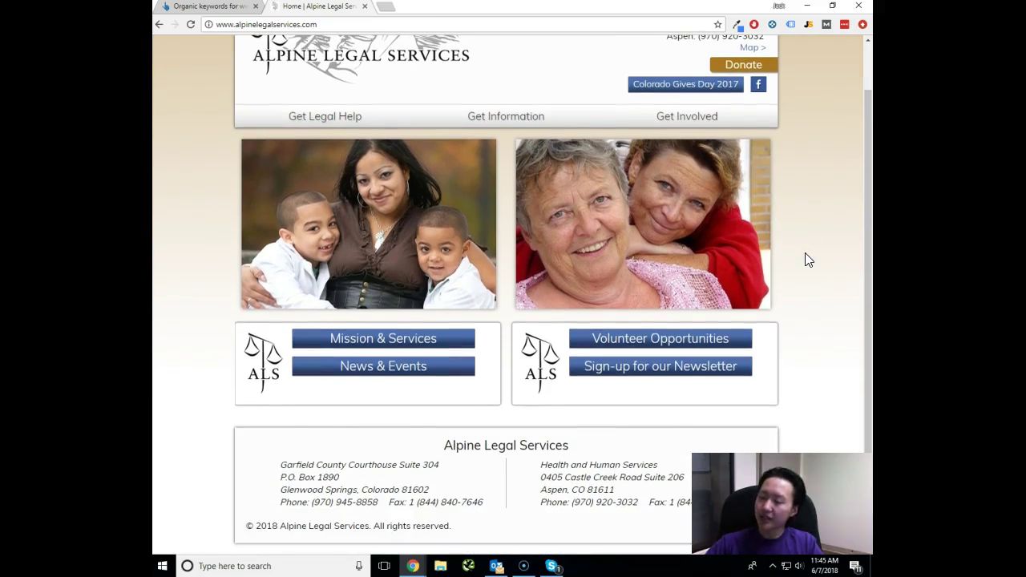
scroll(806, 256, "up", 1)
scroll(807, 258, "down", 1)
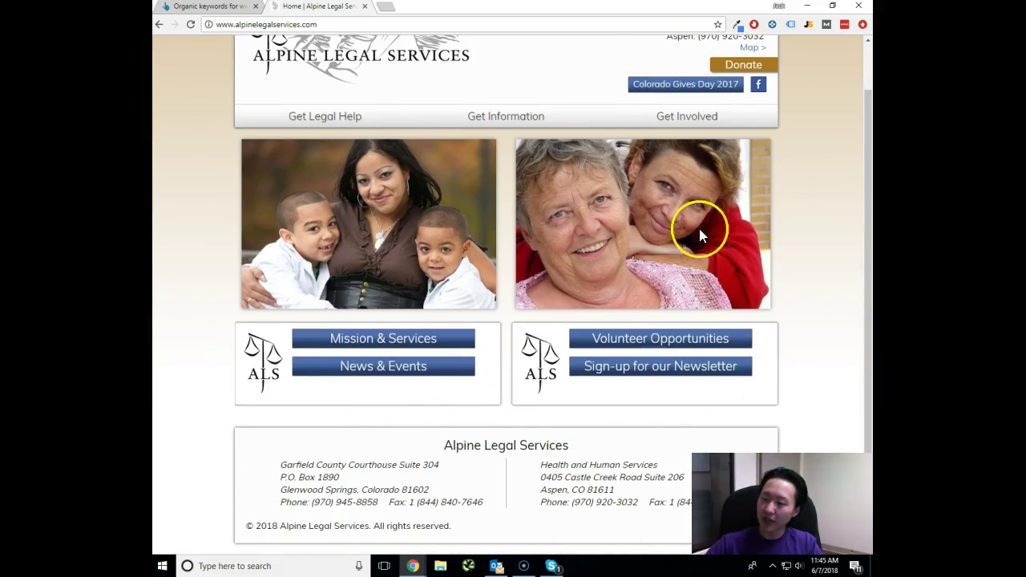
scroll(838, 243, "up", 1)
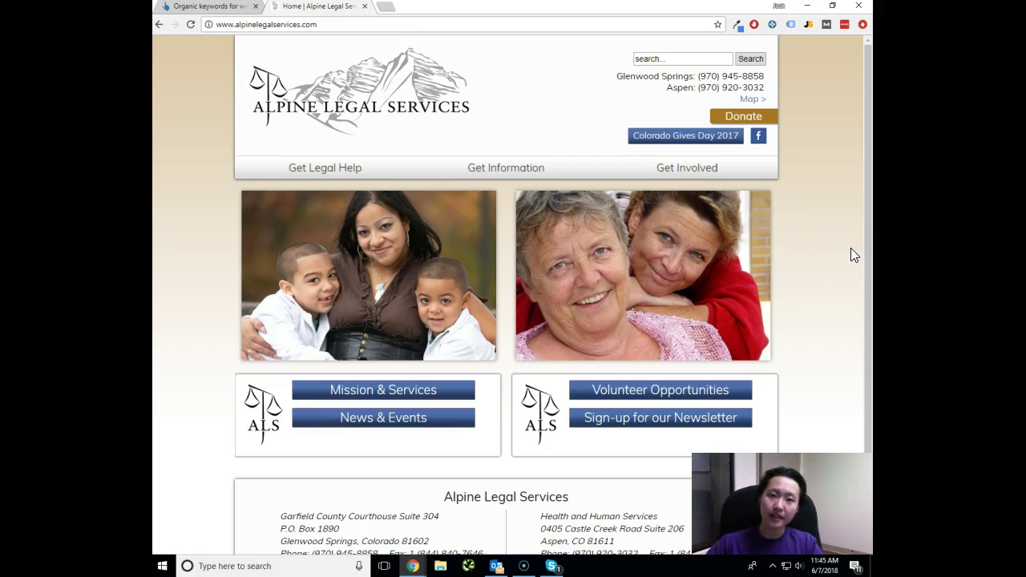
scroll(853, 245, "down", 1)
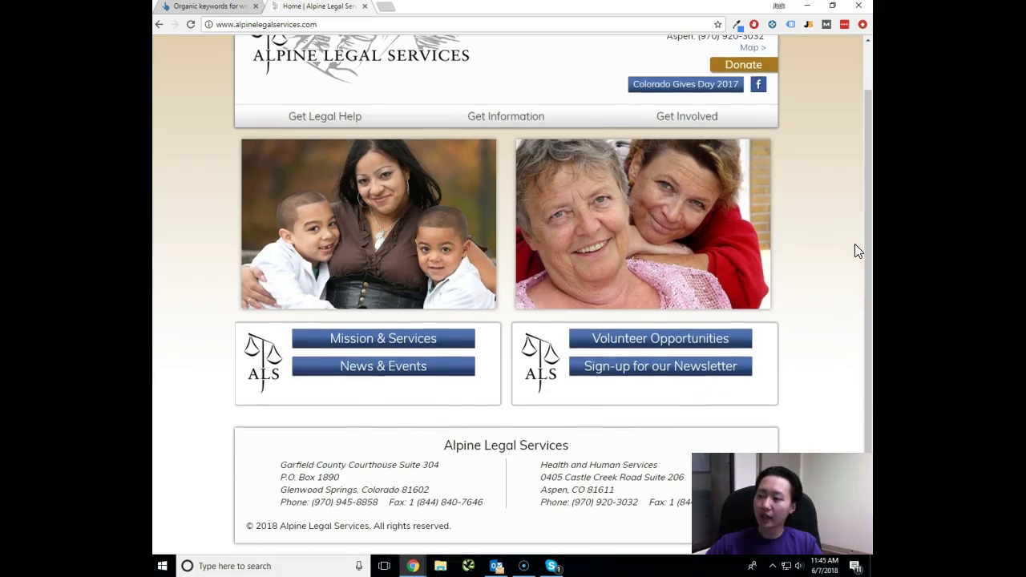
scroll(855, 245, "up", 1)
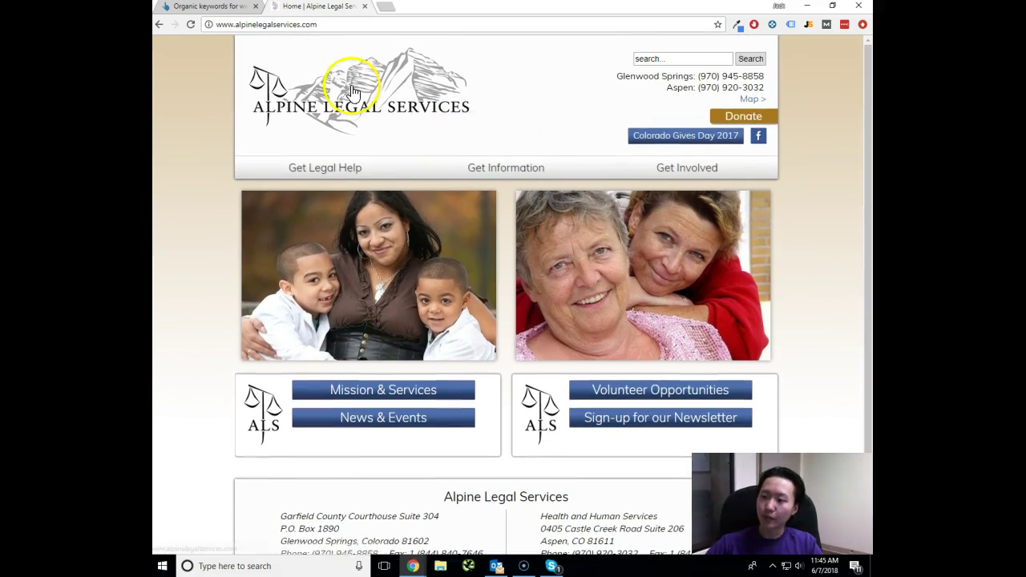
scroll(806, 199, "down", 1)
scroll(834, 197, "up", 1)
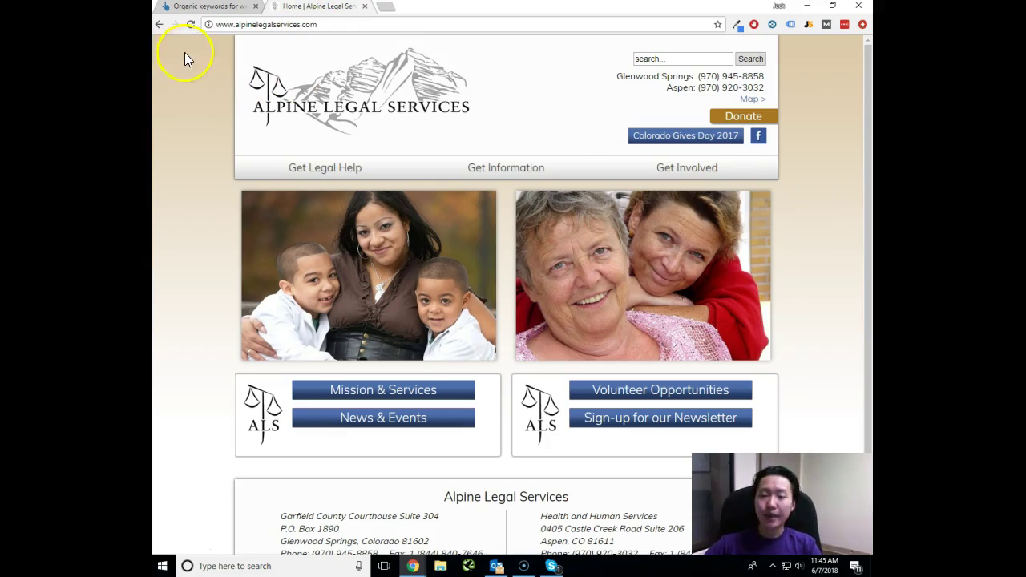
scroll(211, 142, "down", 1)
scroll(214, 233, "up", 1)
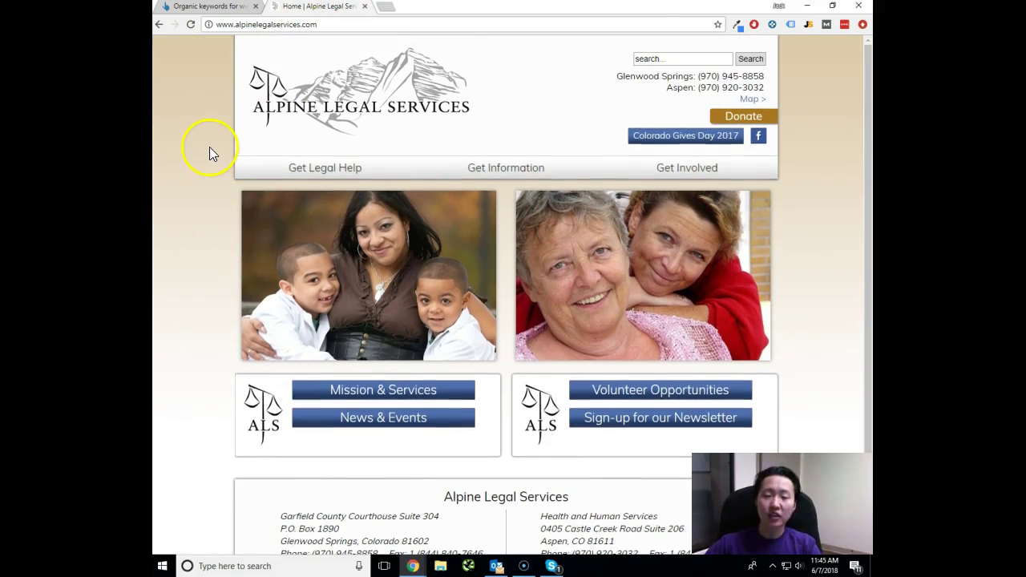
scroll(202, 161, "down", 1)
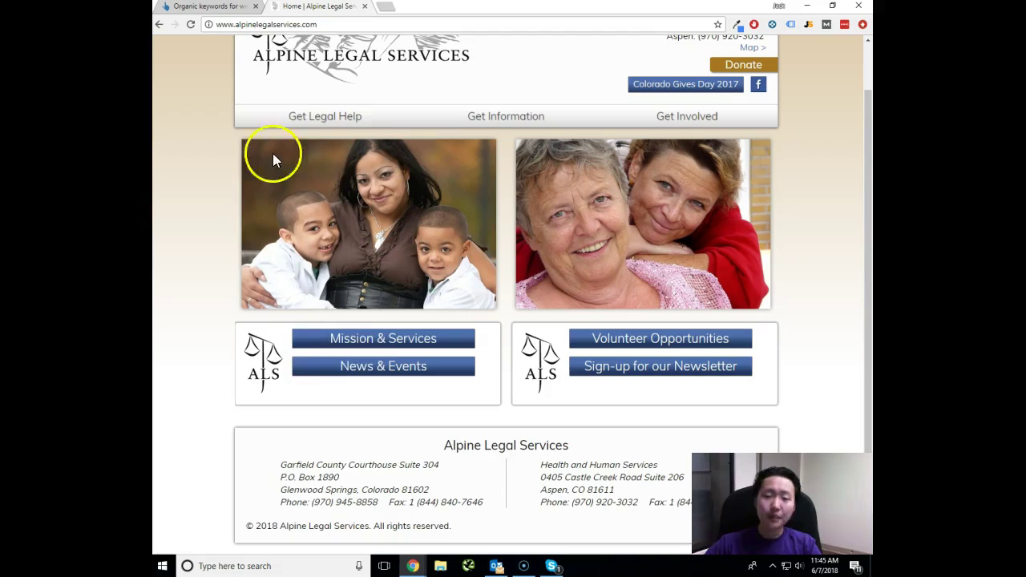
scroll(232, 176, "up", 1)
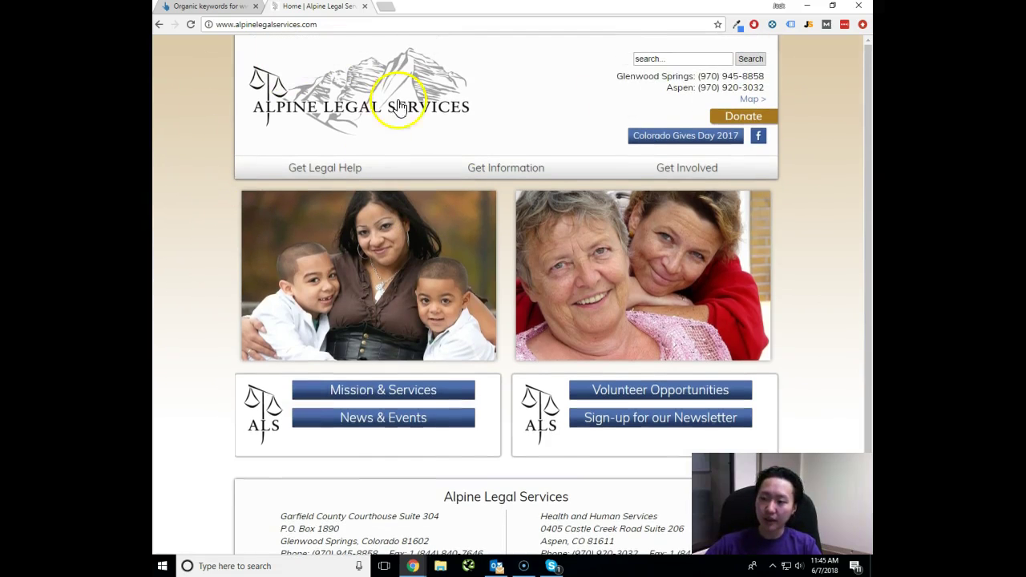
scroll(214, 105, "down", 1)
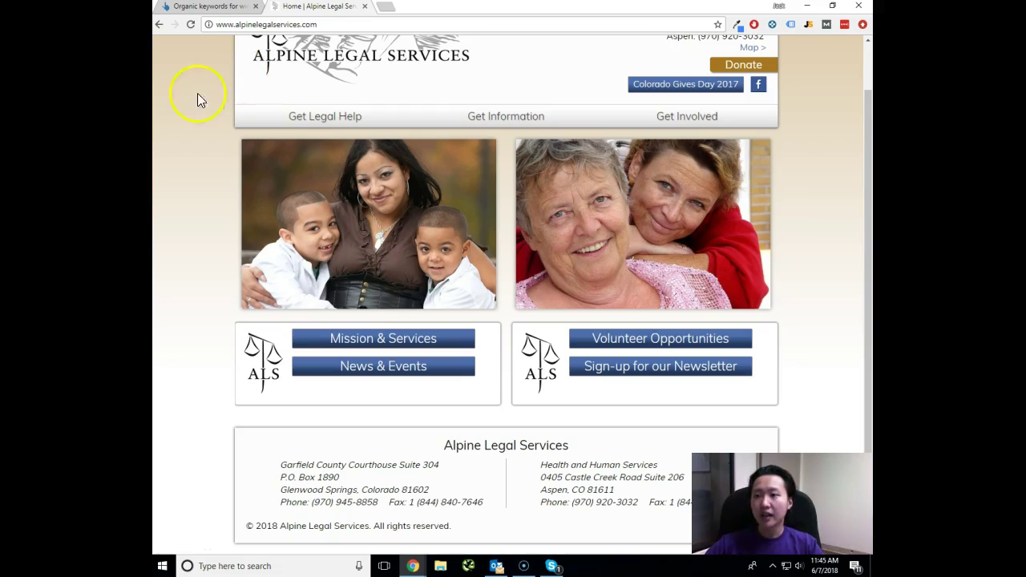
scroll(215, 158, "up", 1)
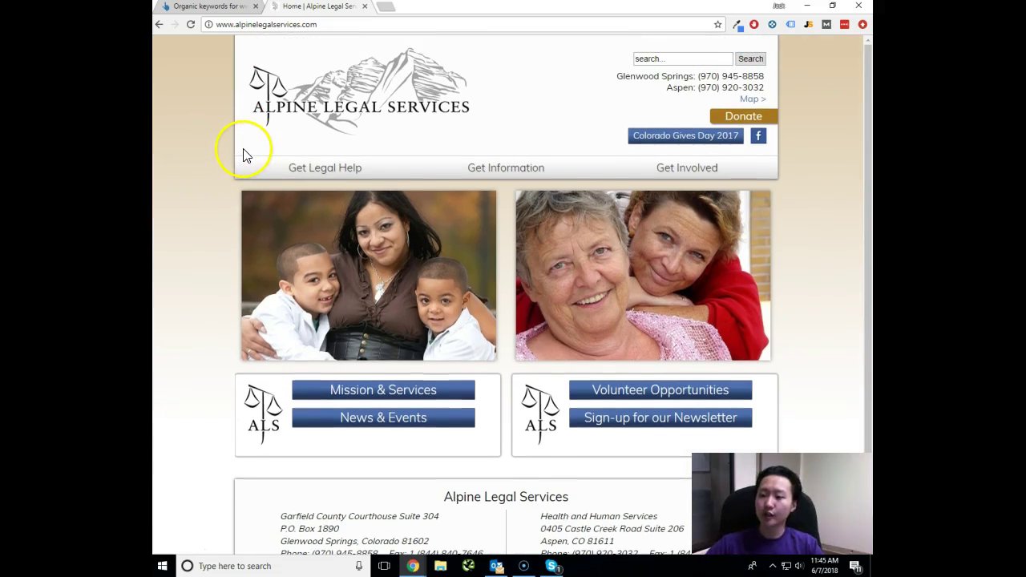
scroll(256, 193, "down", 1)
scroll(237, 193, "up", 1)
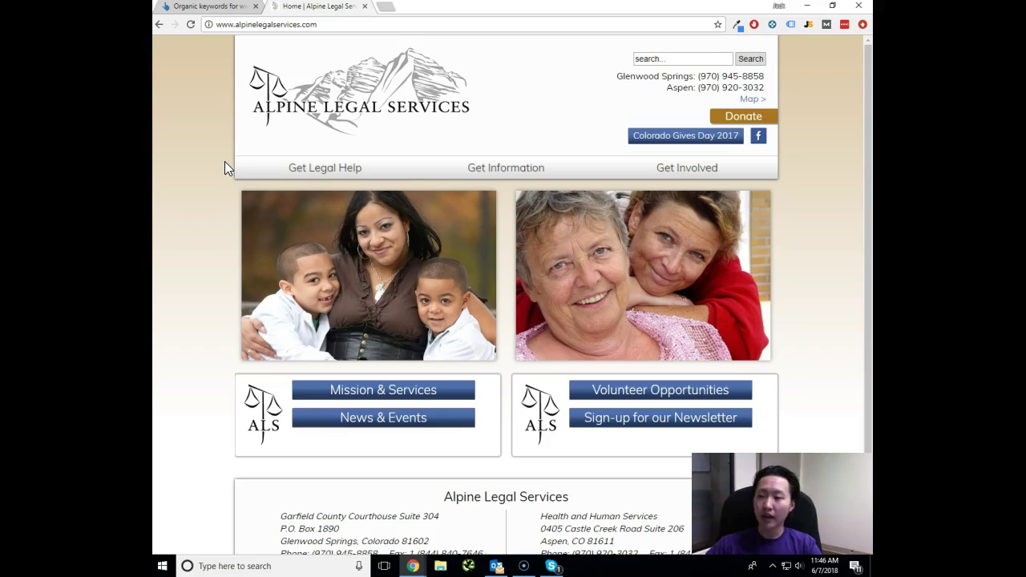
scroll(183, 200, "down", 1)
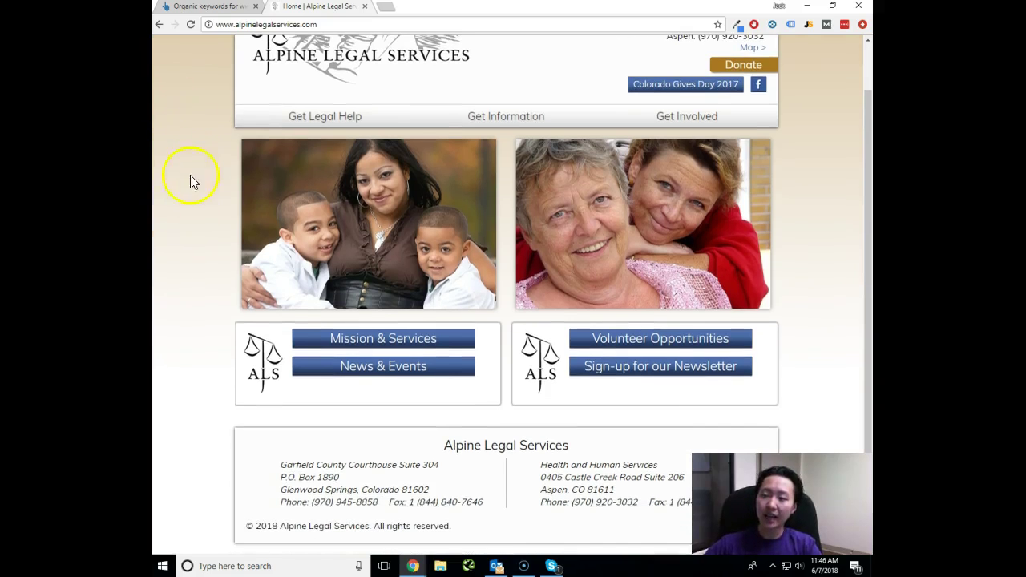
scroll(190, 181, "up", 1)
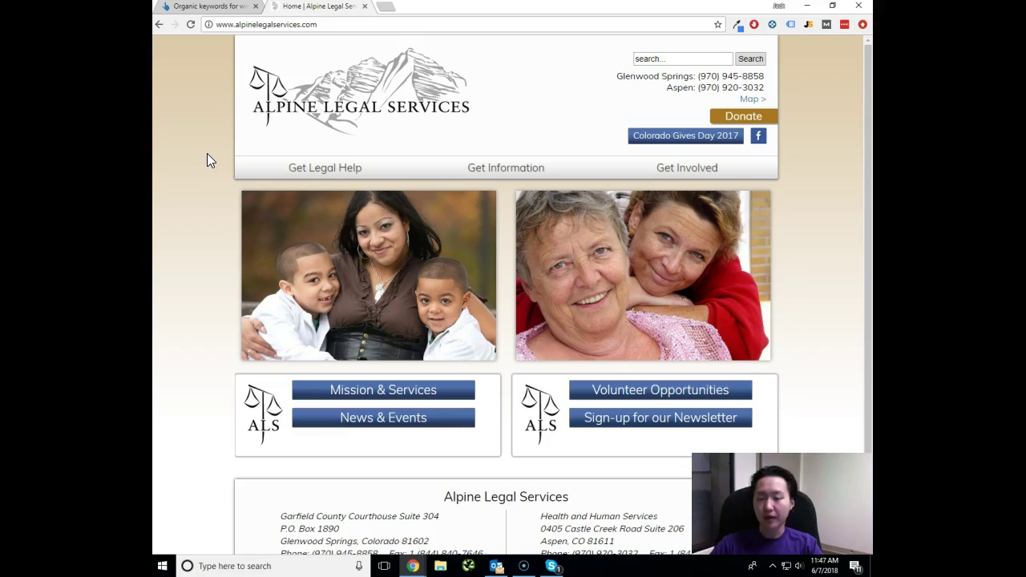
left_click(217, 172)
left_click(183, 487)
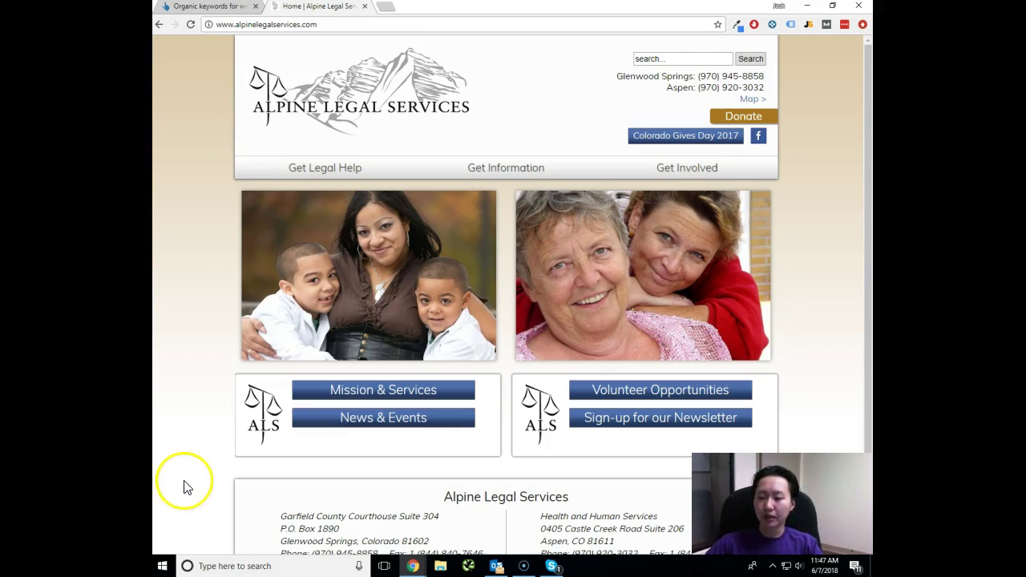